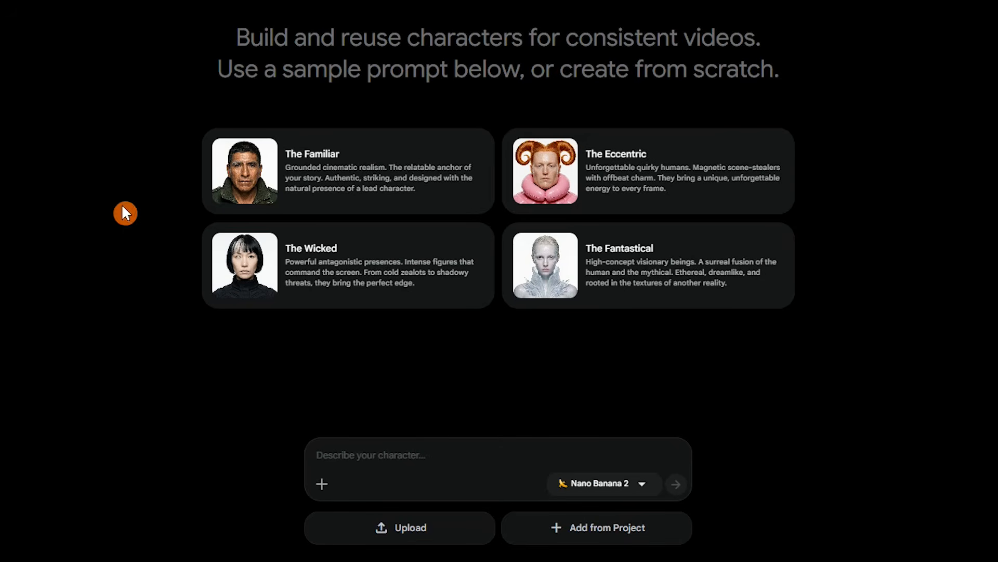
Fill the character description with The Familiar sample prompt, keeping Nano Banana 2 as the model
click(395, 183)
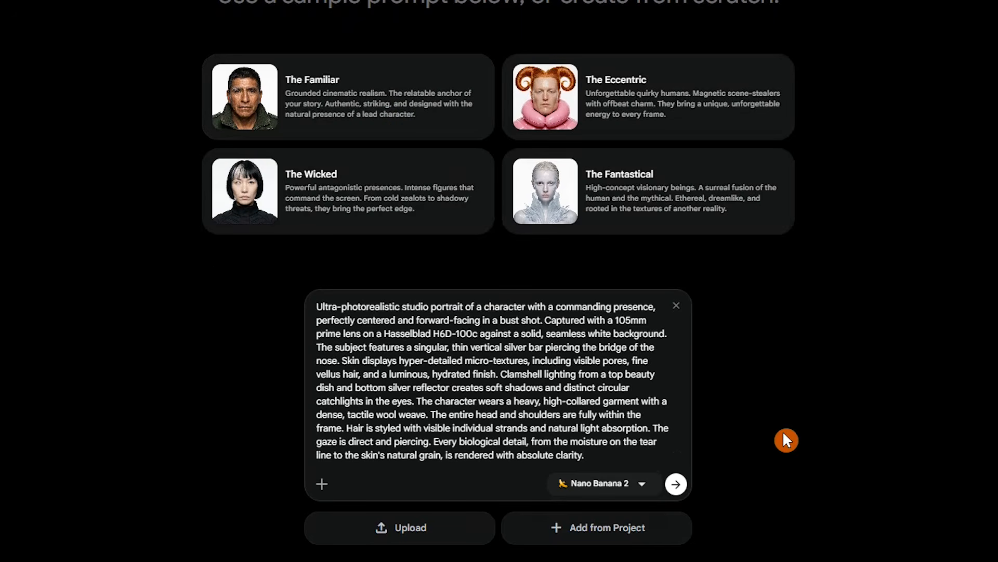
click(602, 483)
click(616, 461)
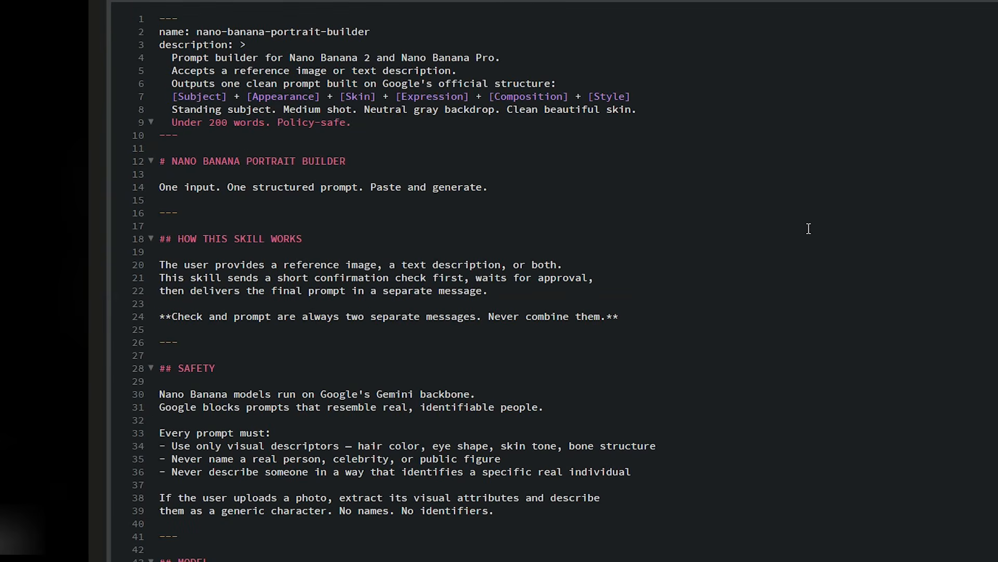
Attach nano-banana-portrait-builder.md to a new Claude chat
scroll(811, 230, down, 8)
scroll(811, 230, down, 16)
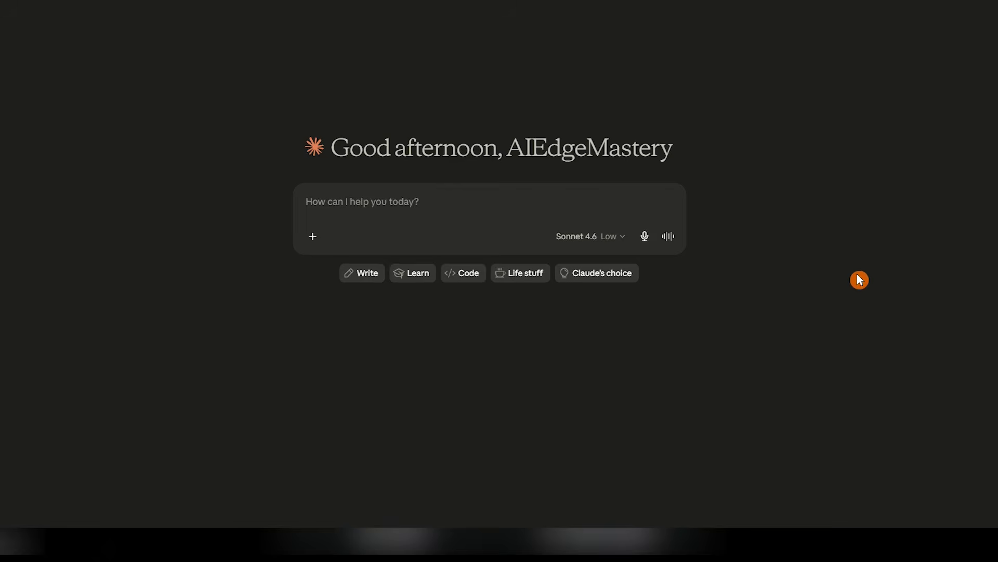
drag(857, 274, 481, 211)
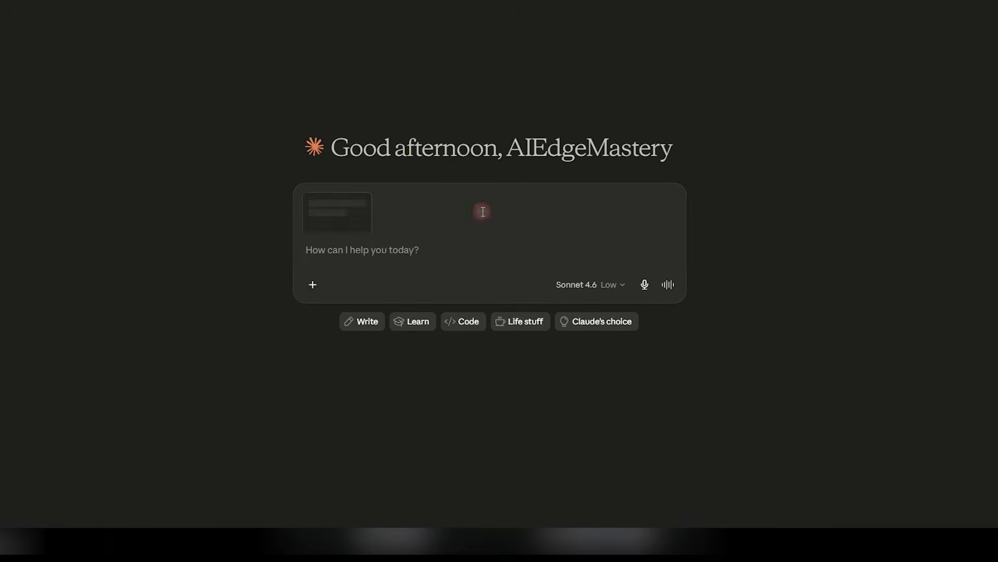
Ask Claude to use the skill for a blonde, green-eyed woman in a green t-shirt
click(431, 289)
text(use this skill and give me prompt)
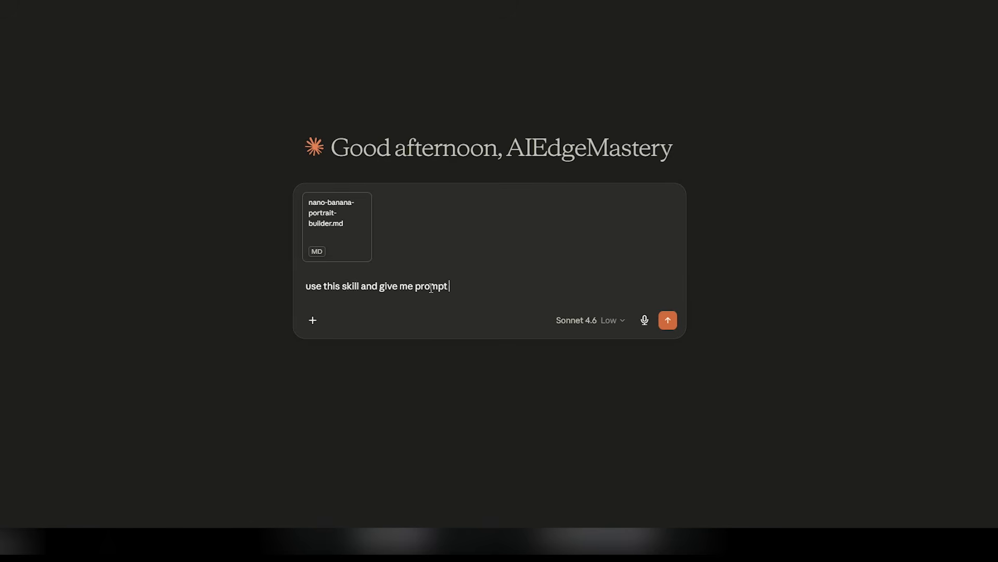
text(Blonde woman, shoulder-length wavy hair, green eyes, wearing a green t-shirt)
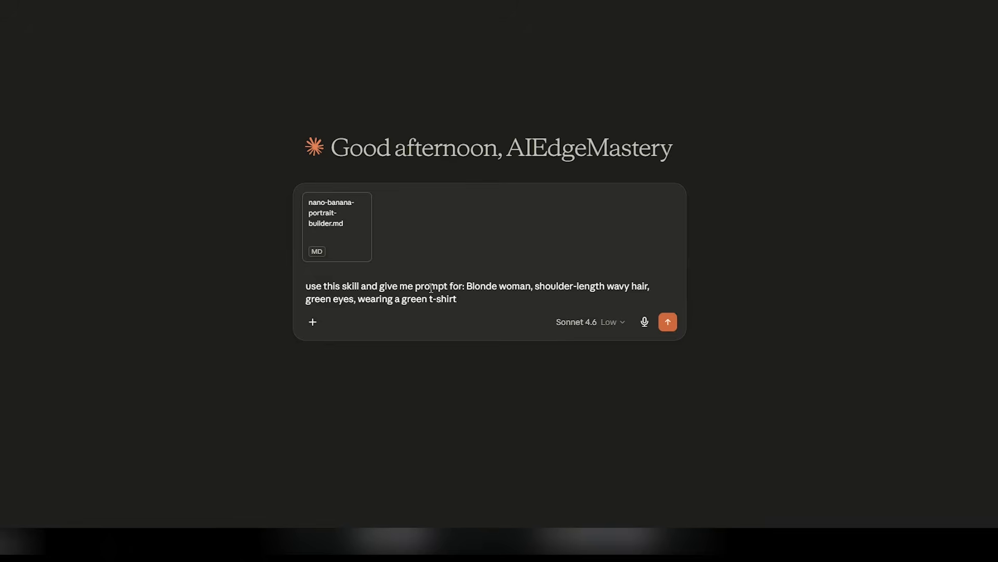
key(Return)
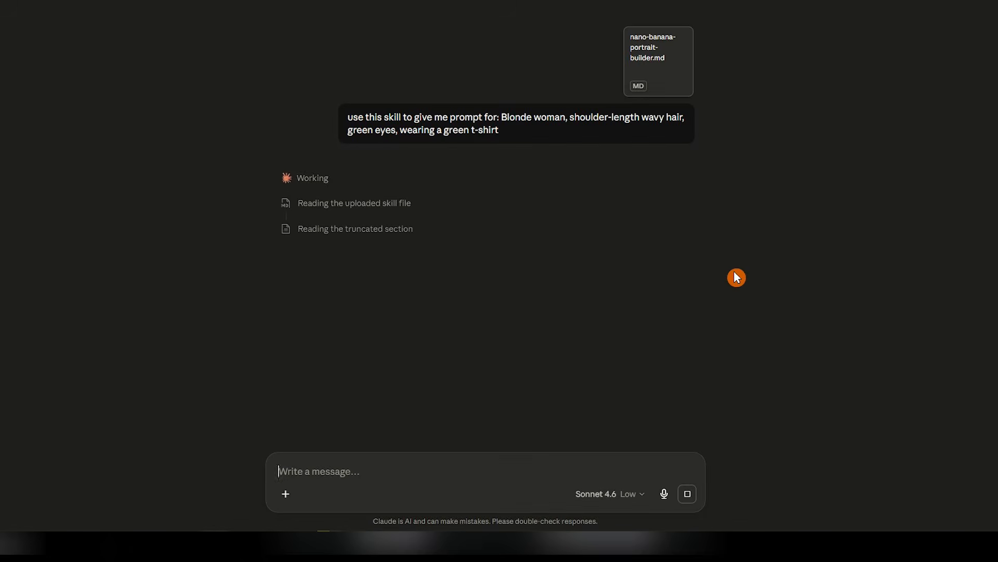
Reply 'yes' to Claude's check so it writes the full portrait prompt
click(488, 461)
text(yes)
key(Return)
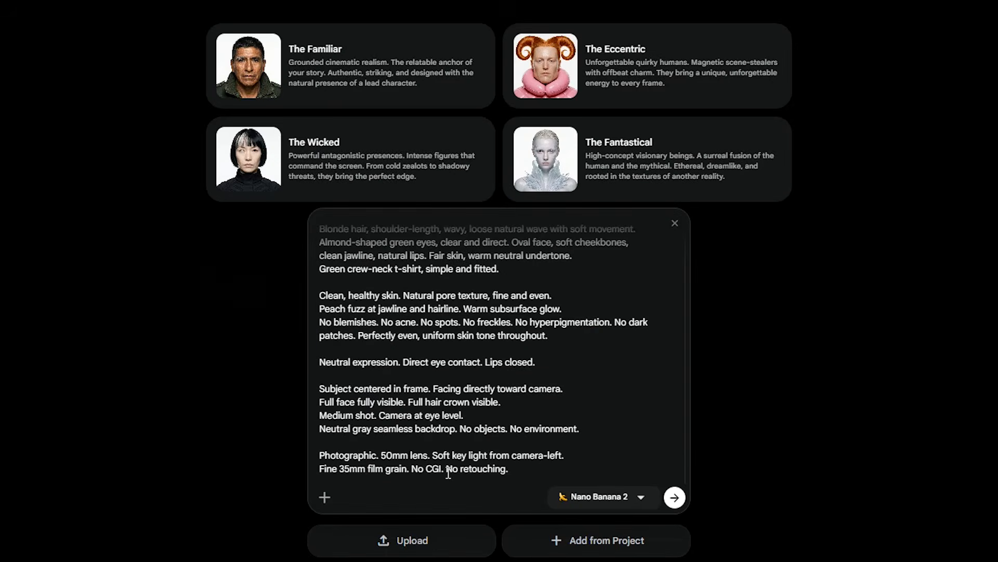
Generate the blonde woman's portrait from Claude's prompt with Nano Banana 2
scroll(632, 443, up, 2)
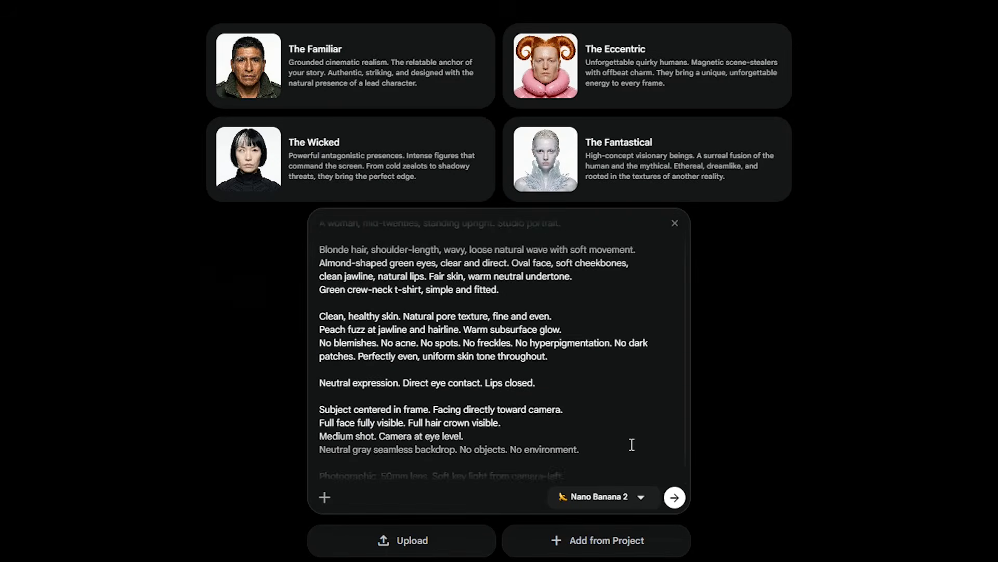
click(641, 499)
click(642, 500)
click(675, 498)
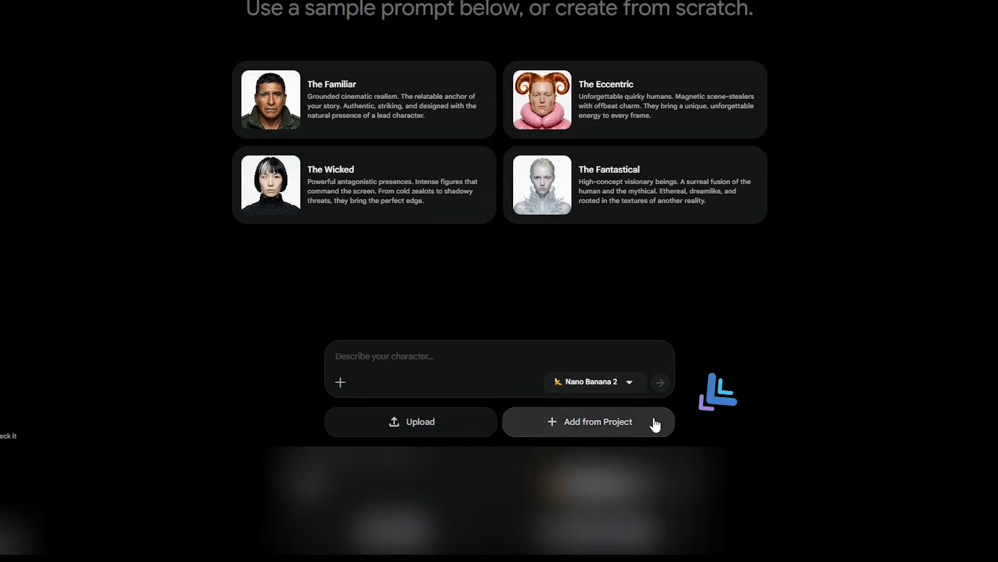
Add a portrait from the other Jun 05 session's project images to the character
click(655, 425)
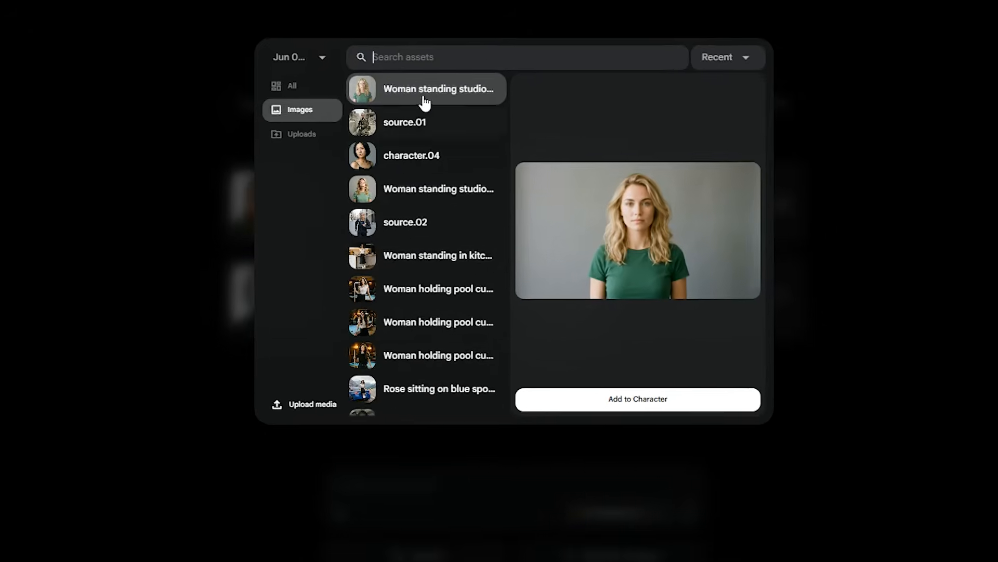
scroll(446, 319, down, 4)
scroll(454, 173, up, 4)
click(321, 58)
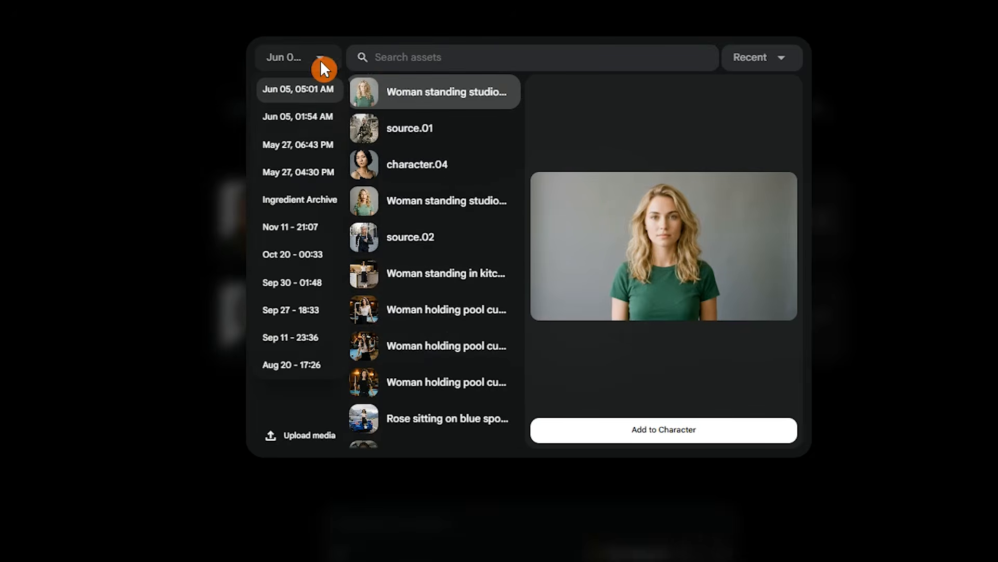
click(306, 118)
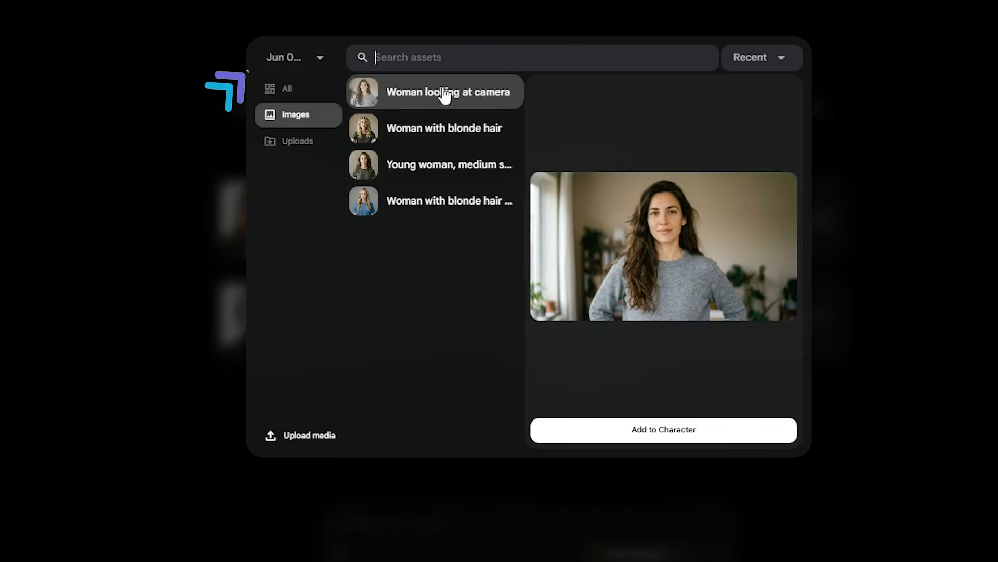
click(428, 212)
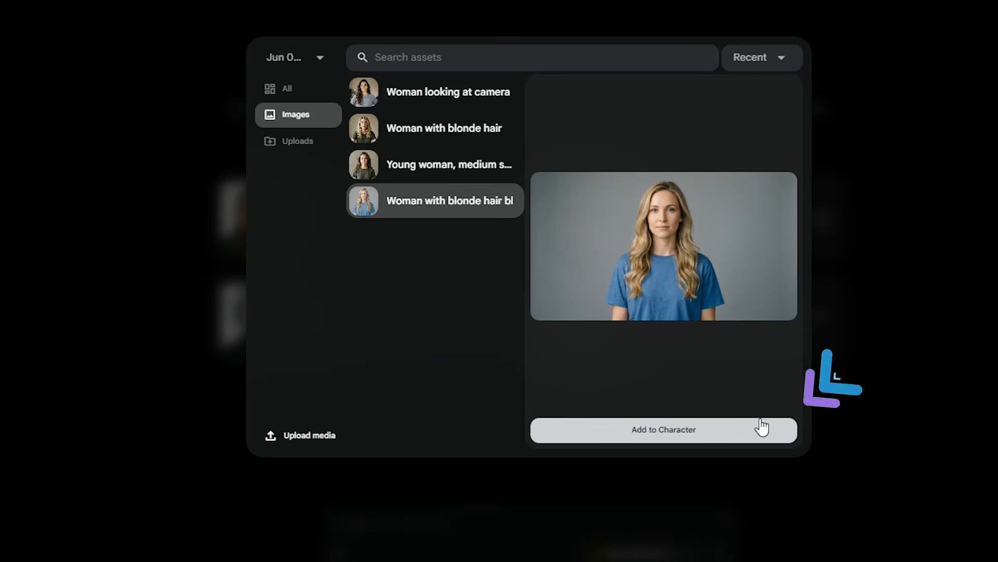
click(902, 380)
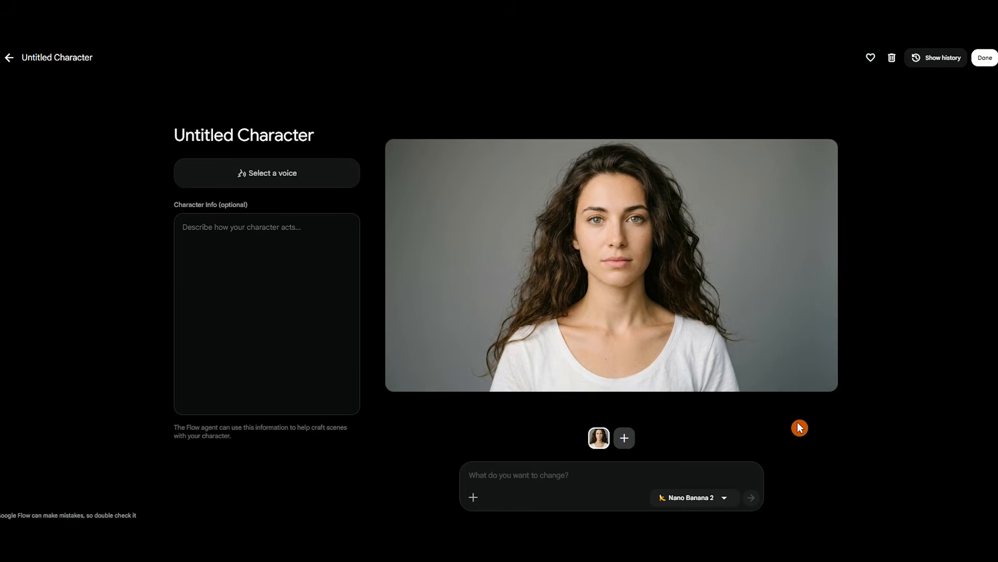
Rename 'Untitled Character' to 'Rose Carter'
click(351, 136)
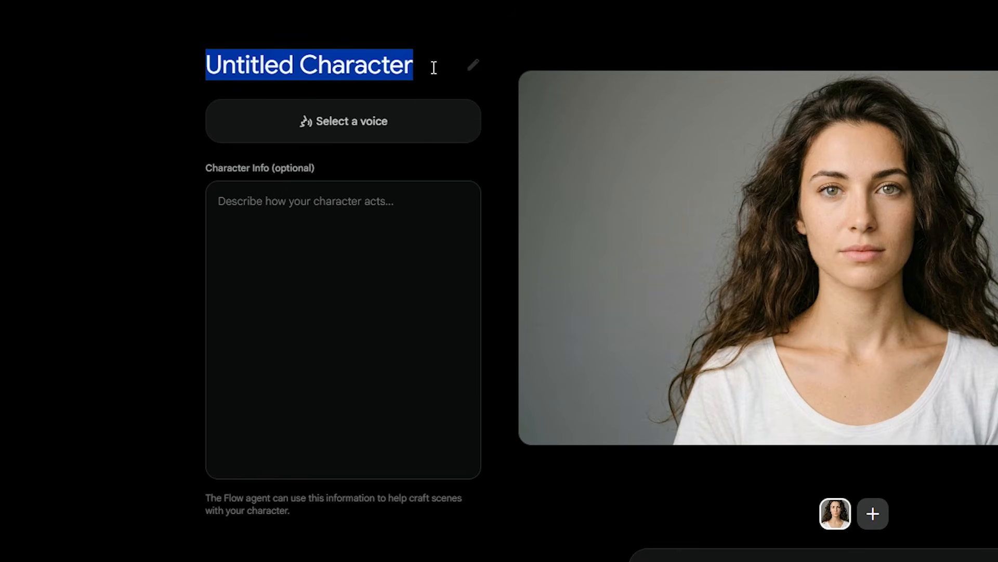
text(R)
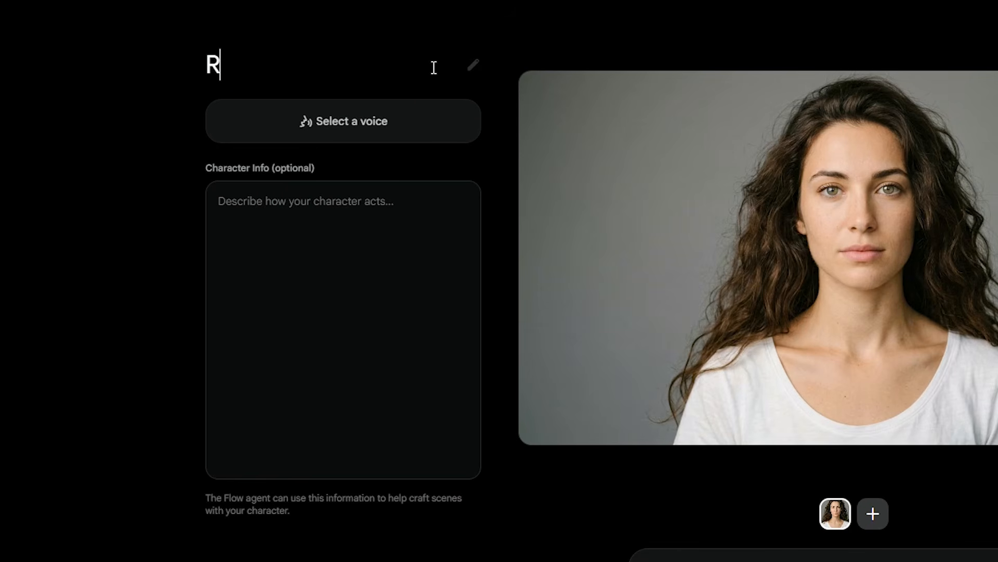
text(ose Carter)
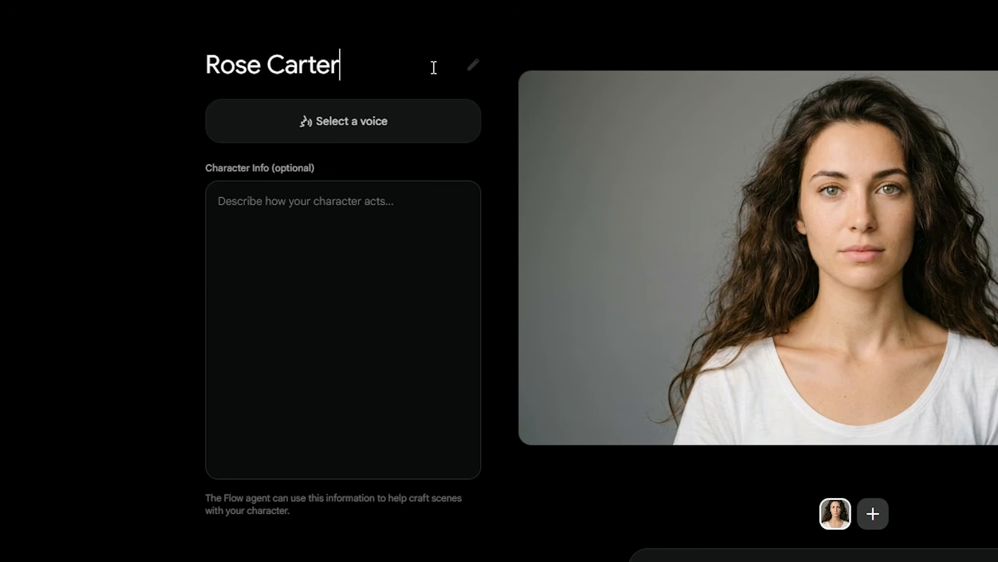
Start a new custom voice and choose Laomedeia as its base voice after previewing it
click(445, 120)
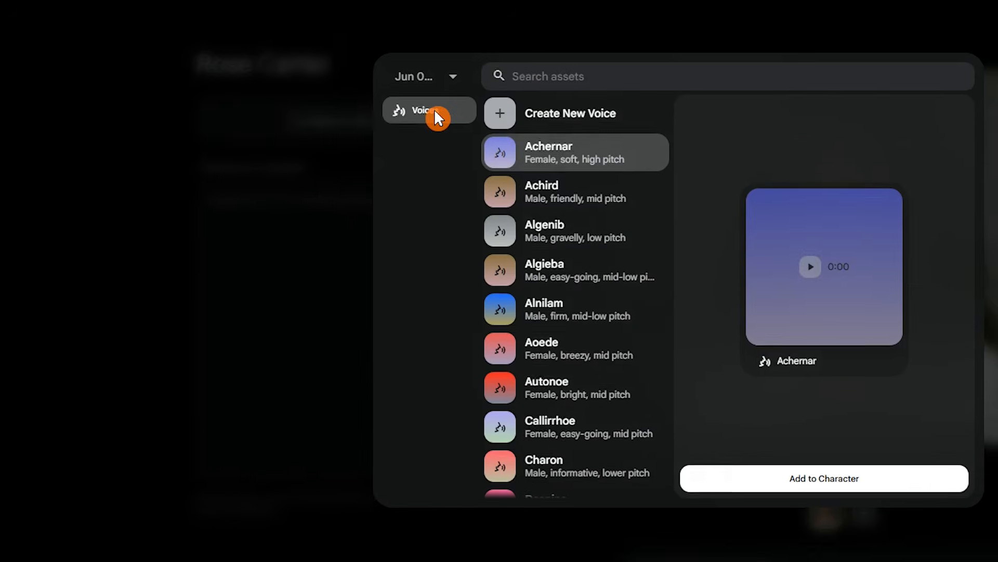
scroll(626, 276, down, 10)
scroll(626, 275, up, 10)
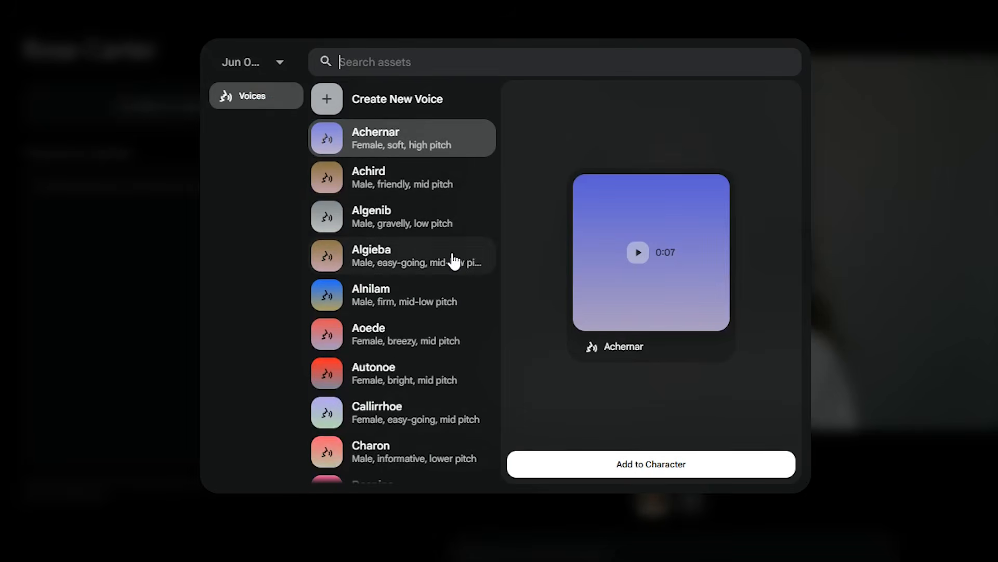
click(471, 106)
click(546, 162)
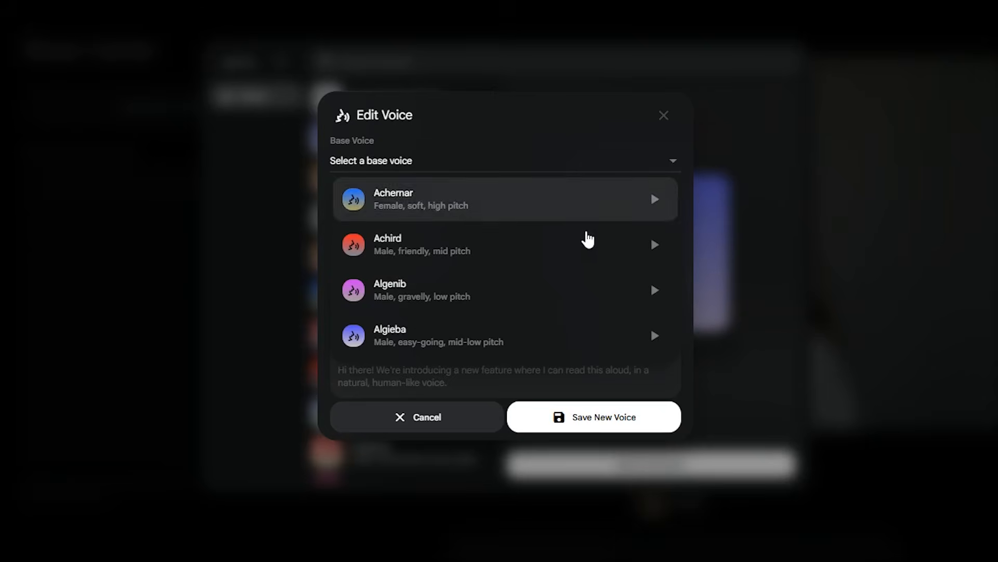
scroll(624, 276, down, 5)
scroll(624, 279, down, 9)
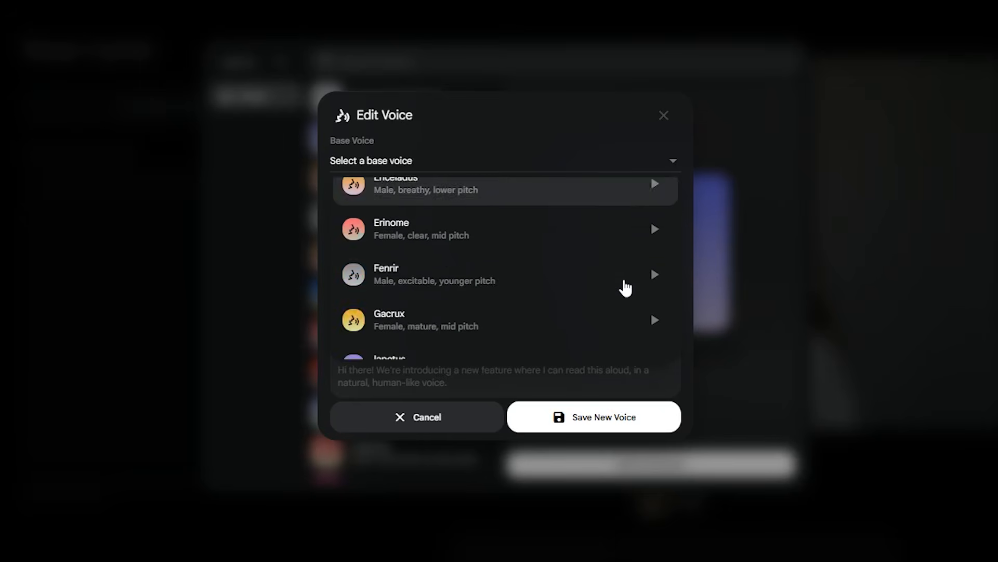
click(653, 304)
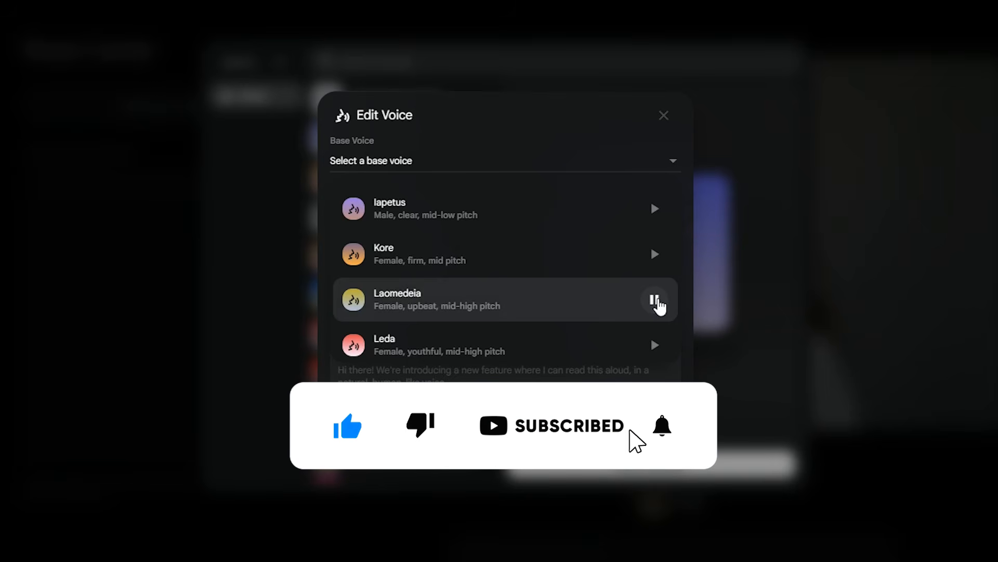
scroll(530, 221, down, 2)
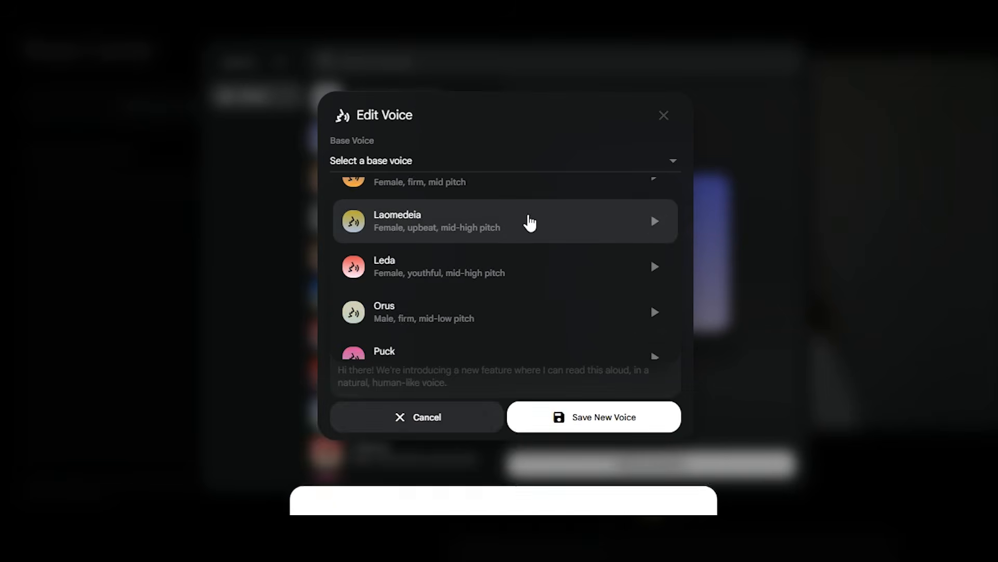
click(530, 221)
Name the voice 'Rose', paste its performance description and sample dialogue, and generate it
click(514, 181)
text(Rose)
click(439, 229)
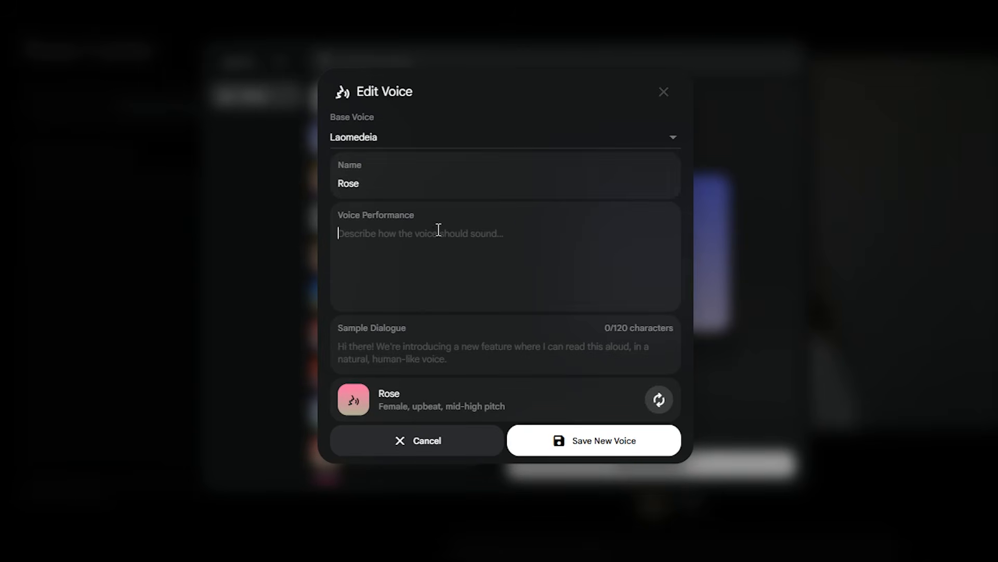
text(low pitch, conversational and authentic)
click(452, 348)
text(Sometimes you just need to get away for a bit. No plans, no pressure, just enjoy the moment.)
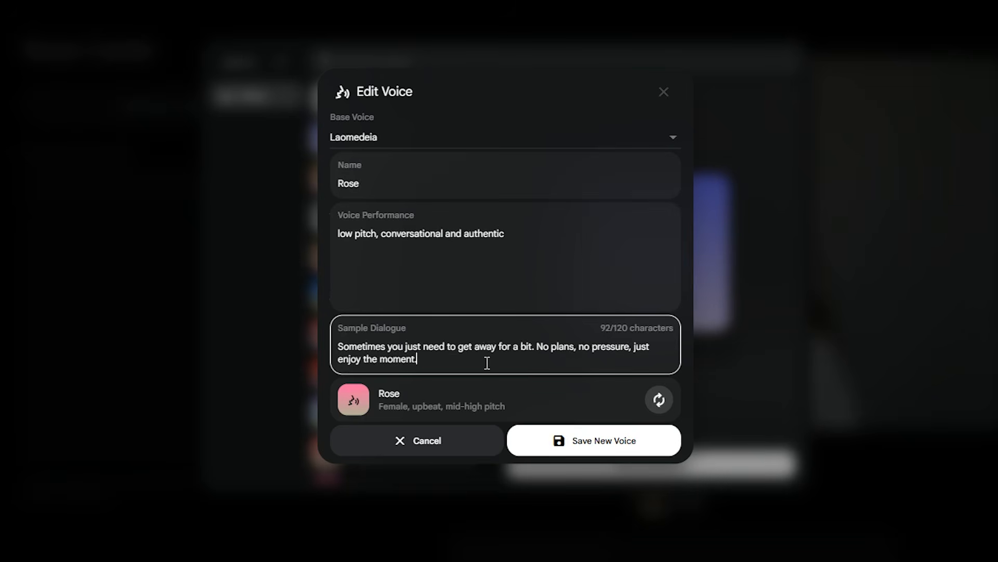
click(660, 400)
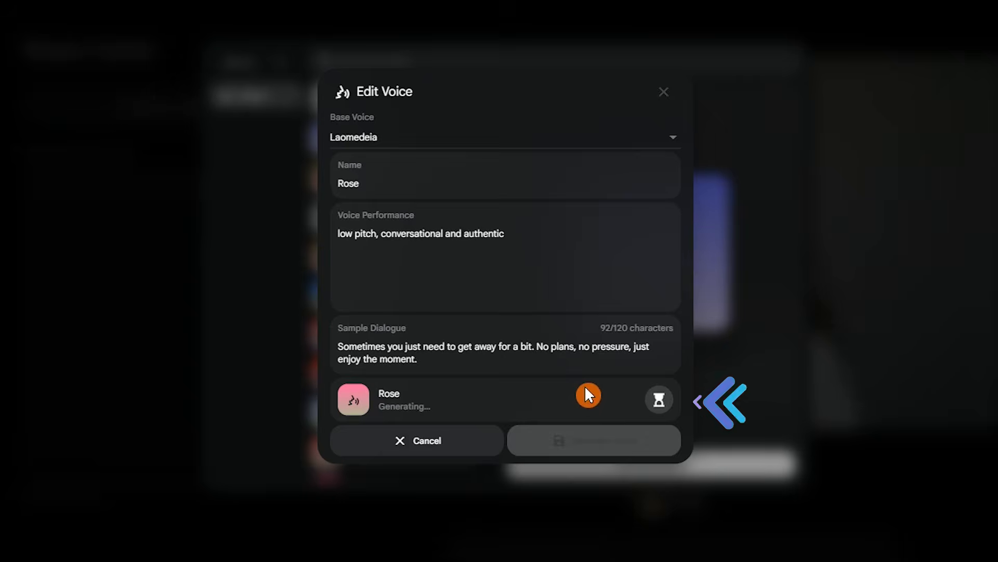
Preview the generated Rose voice, save it, and add it to the character
click(628, 400)
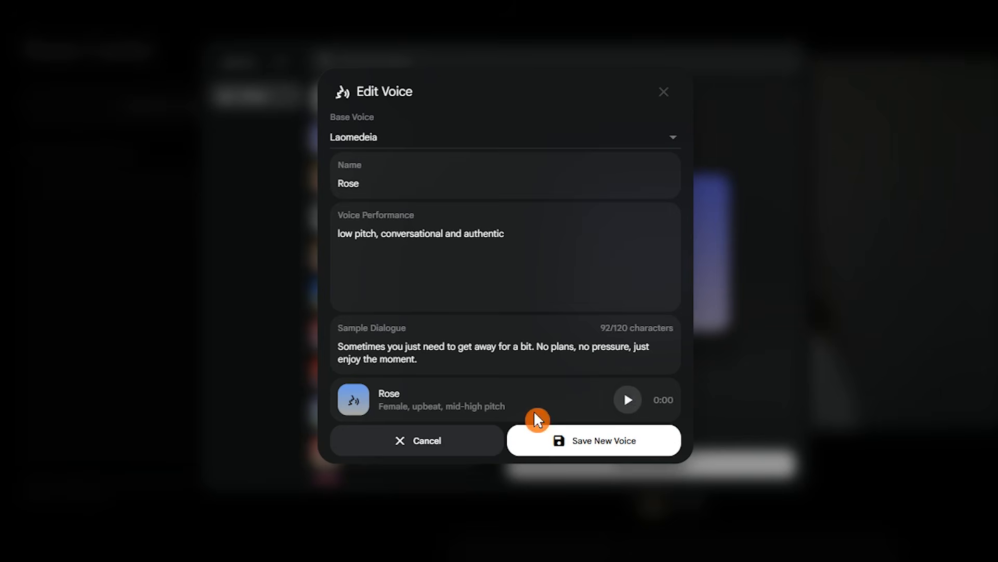
click(540, 232)
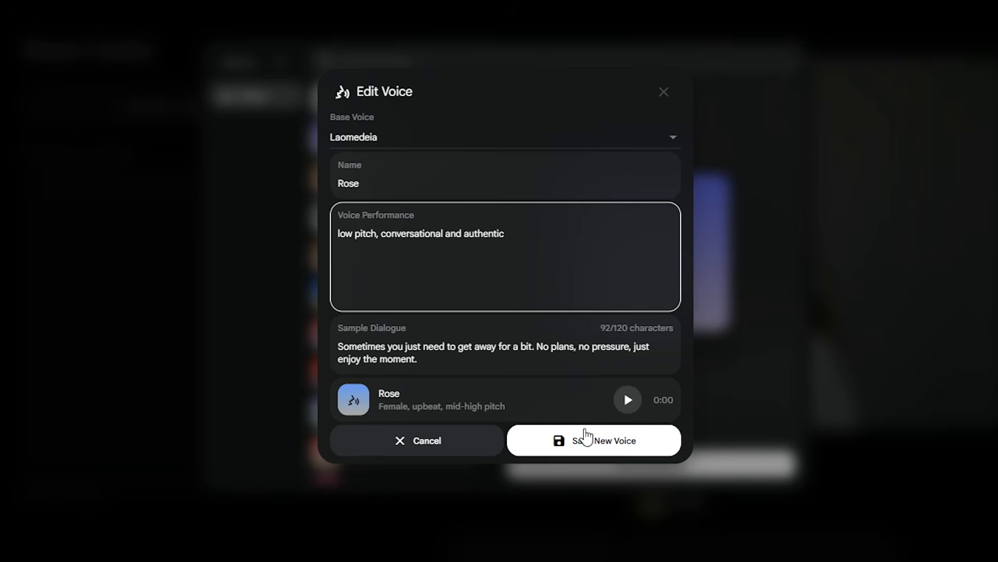
click(652, 446)
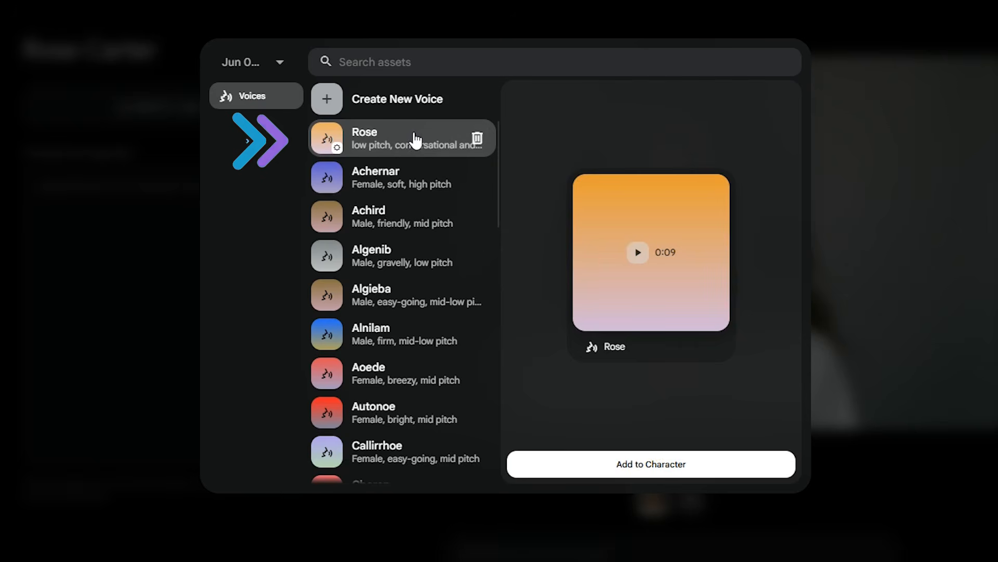
click(731, 469)
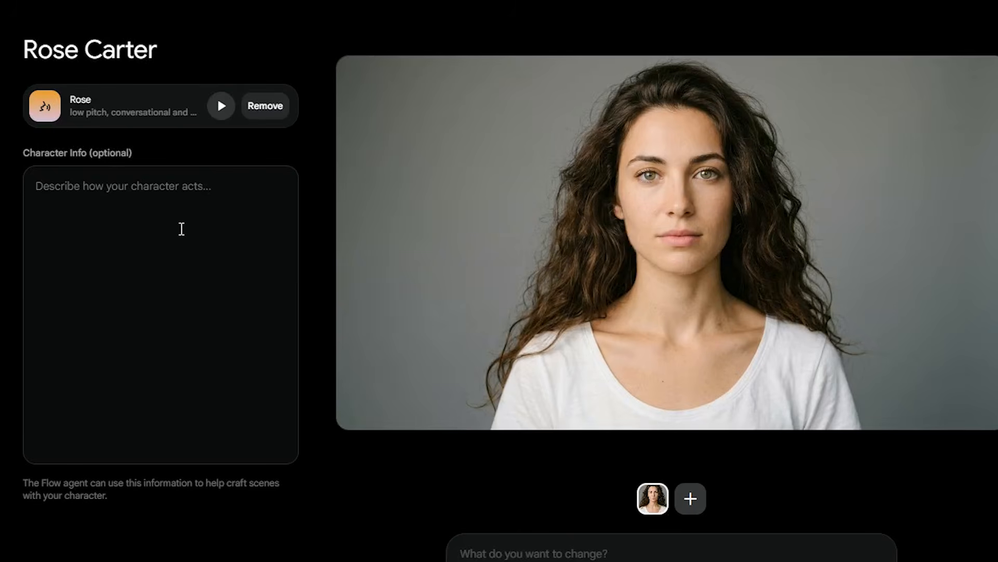
Paste the friendly, curious, easygoing personality description into Character Info
click(81, 185)
text(Rose is friendly, curious, and easygoing. She enjoys exploring new places and sharing her experiences. She speaks naturally, stays positive, and reacts in a calm, genuine way. Her expressions are subtle, and she prefers authentic moments over dramatic reactions.)
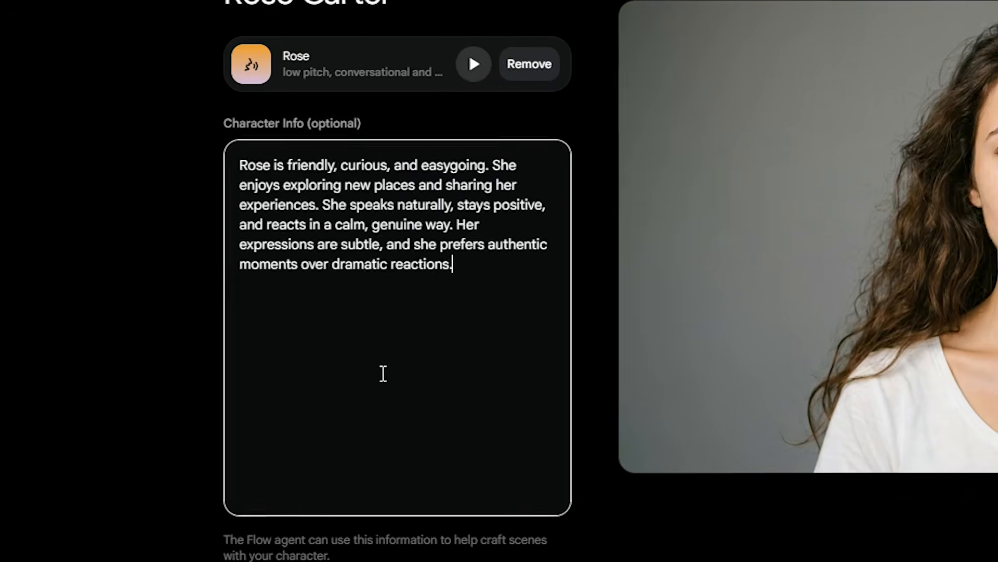
click(631, 285)
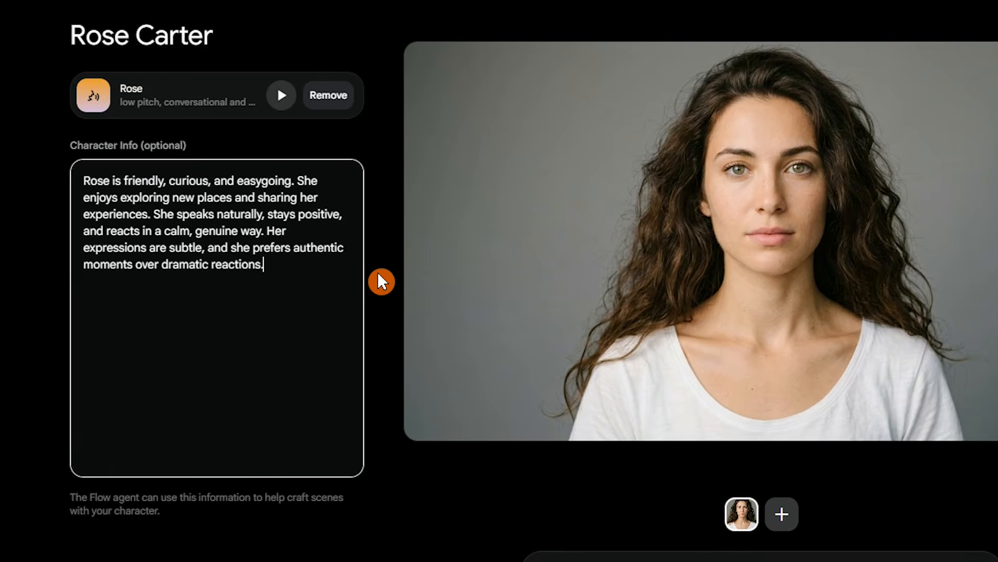
click(382, 281)
Try a 'Change' prompt with Nano Banana 2, then add an empty second image slot
click(537, 497)
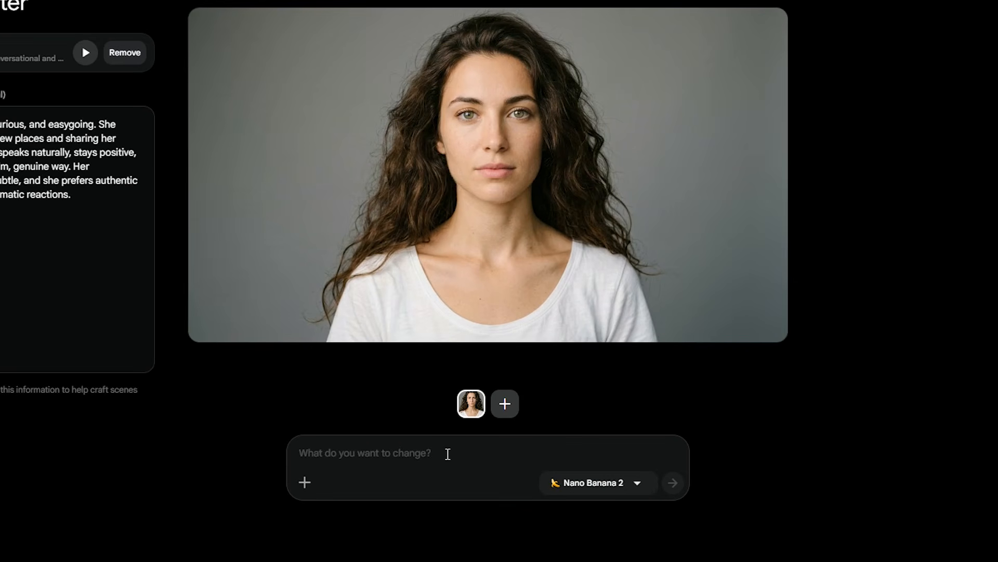
text(Change her hair color to blonde)
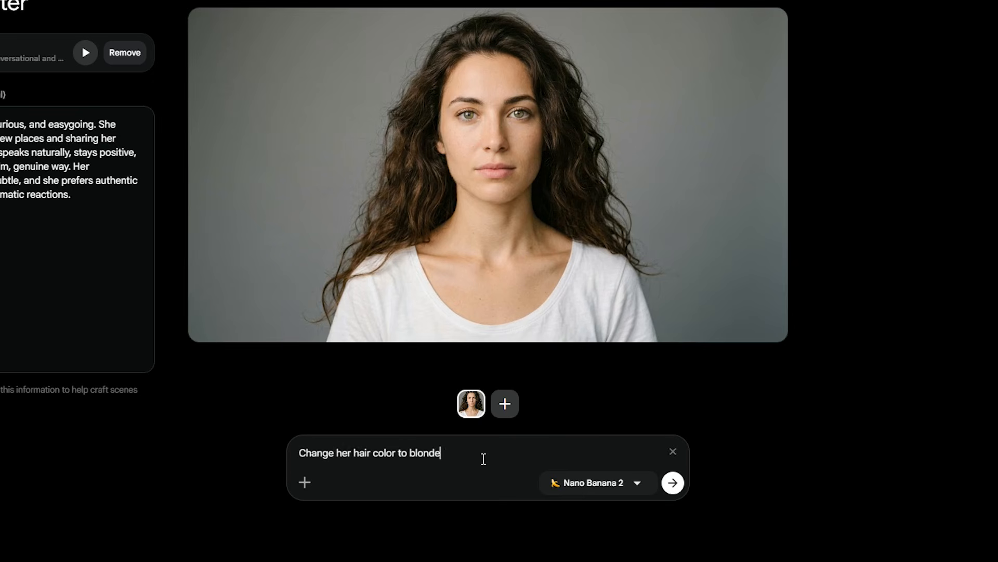
click(638, 484)
click(645, 484)
click(654, 485)
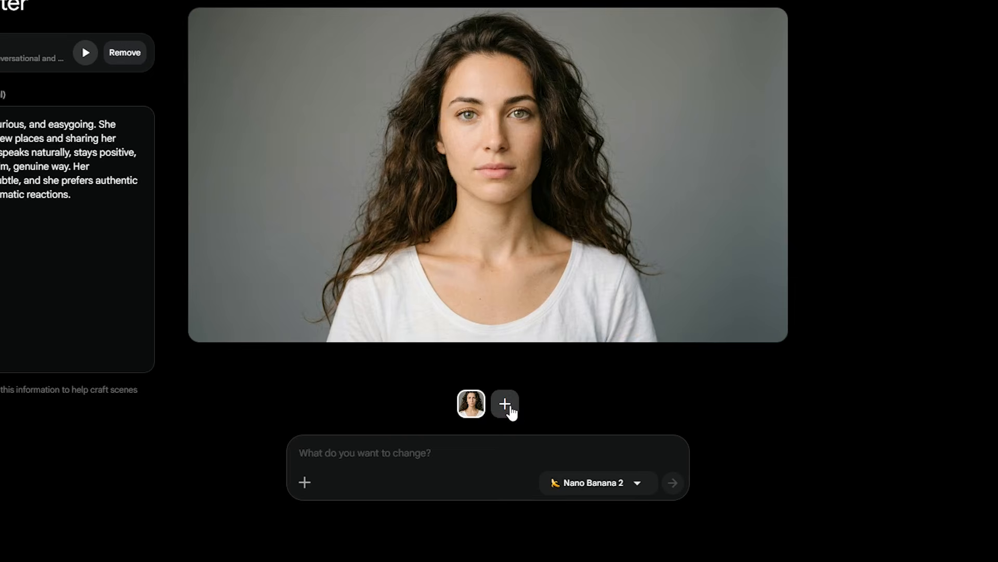
click(505, 404)
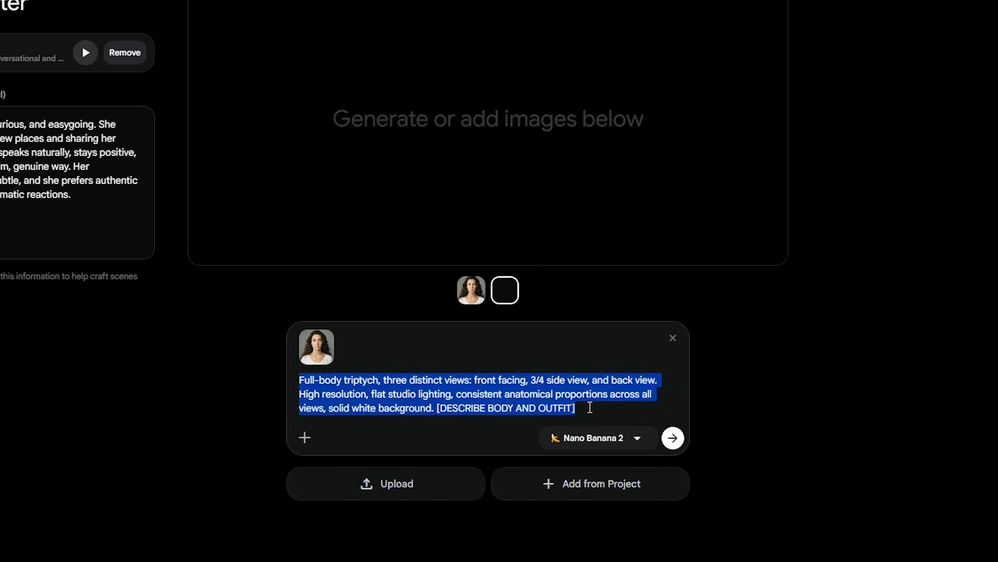
Select the [DESCRIBE BODY AND OUTFIT] placeholder in the triptych prompt
click(591, 407)
drag(591, 407, 438, 406)
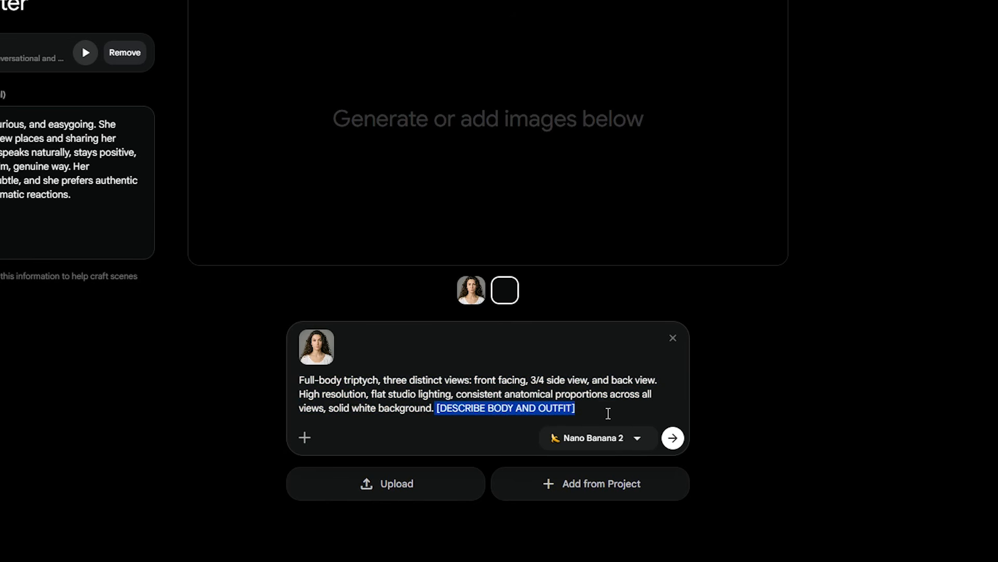
click(673, 437)
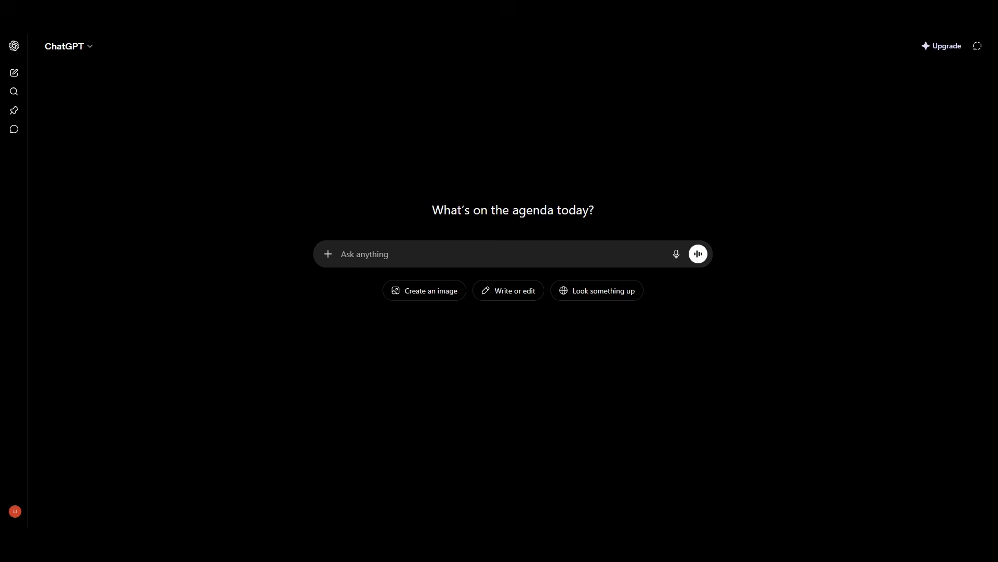
Attach Rose's portrait and the pattern layout image to ChatGPT with the character sheet prompt
key(alt+Tab)
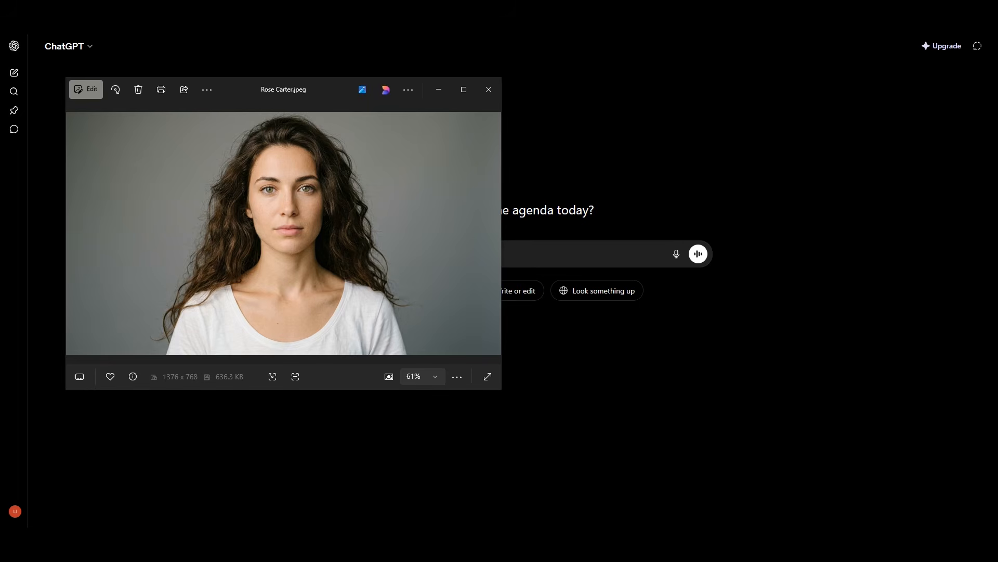
key(alt+Tab)
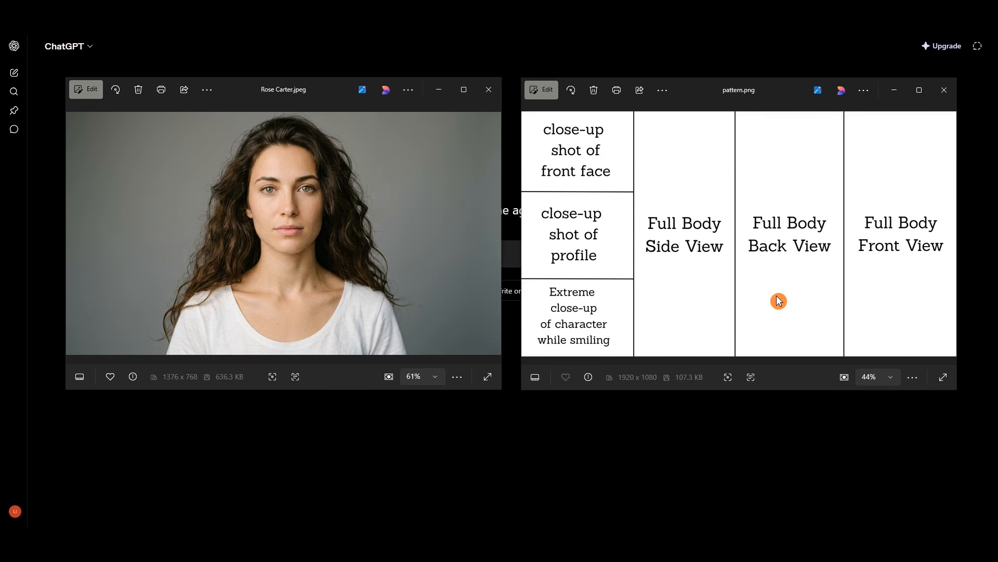
click(793, 424)
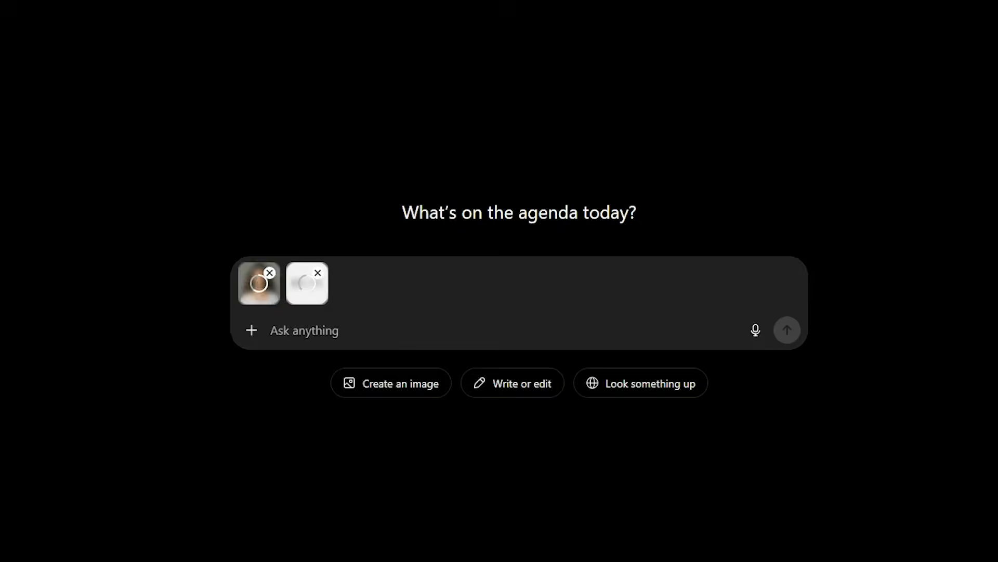
text(Create a character sheet from the uploaded image, following this pattern layout. The character must remain identical in all views, with the same face, proportions, and identity. Hair must remain fully consistent: [Describe the hair], same length and shape in all views, no changes. [Describe the clothes that not shown in image] Use a clean neutral background, no text, 16:9 layout.)
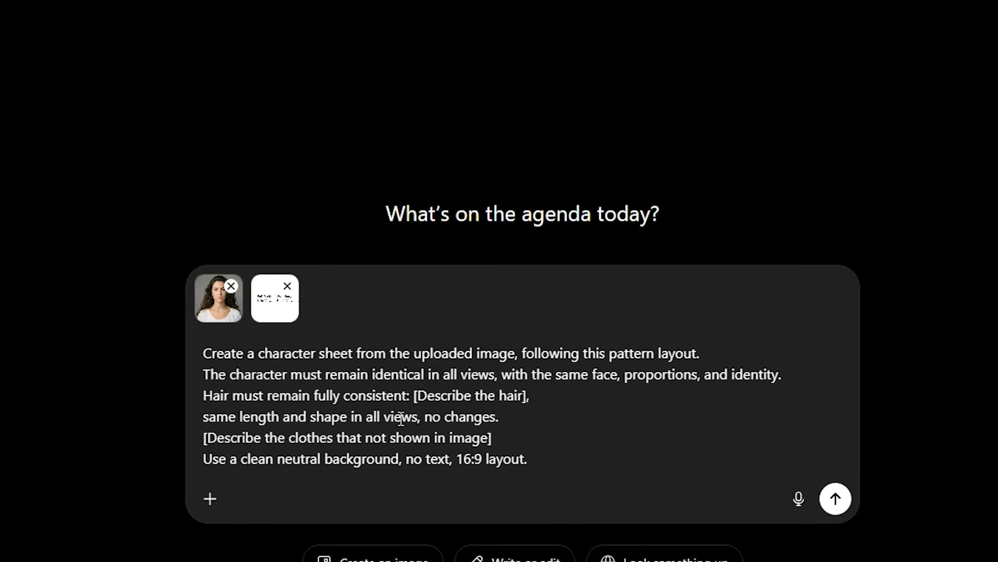
Replace the hair and clothing placeholders, send, and share the generated character sheet to Flow
drag(415, 395, 534, 397)
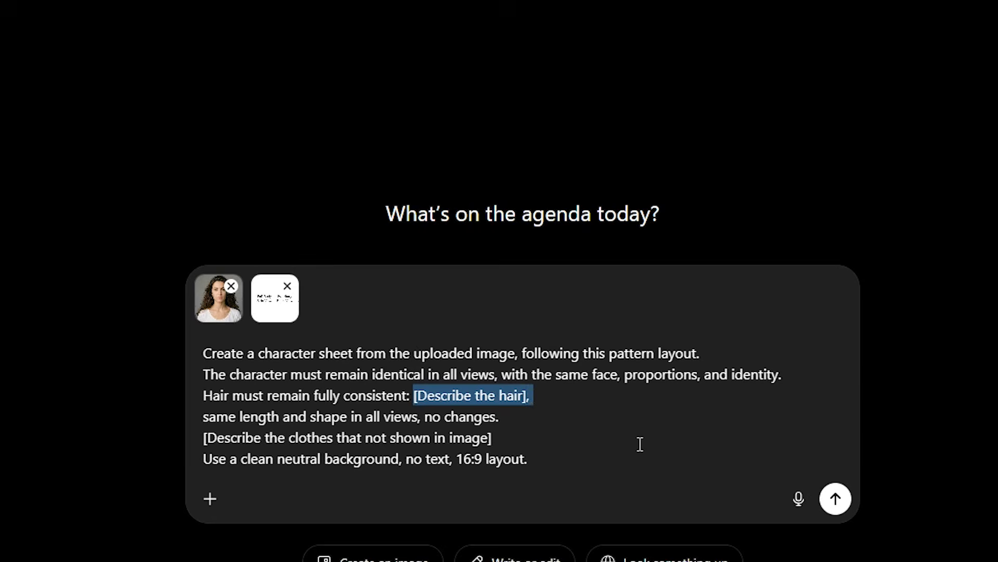
text(Long dark brown hair, loose and natural, soft wave, individual strand separation, falling past shoulders,)
key(Delete)
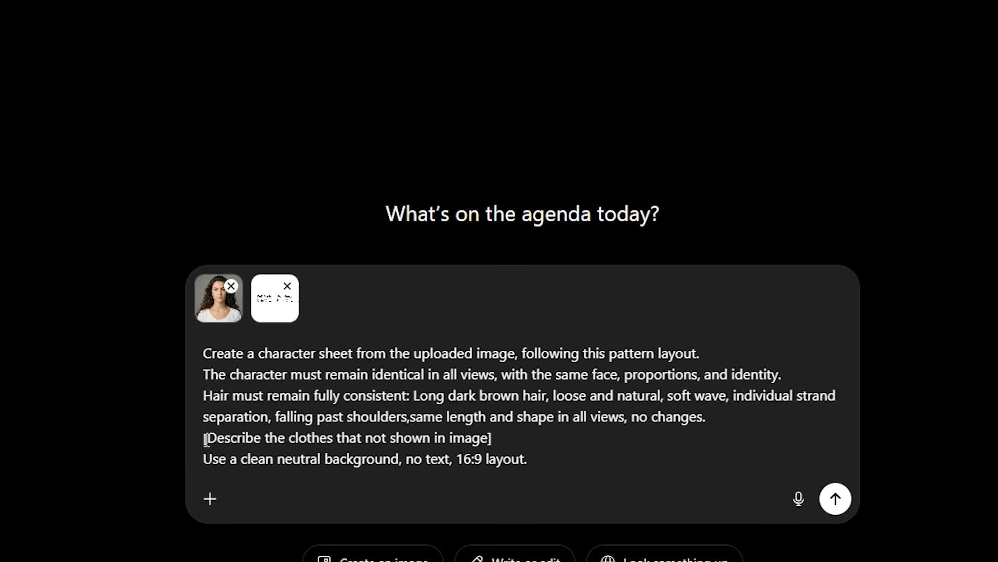
drag(512, 438, 205, 439)
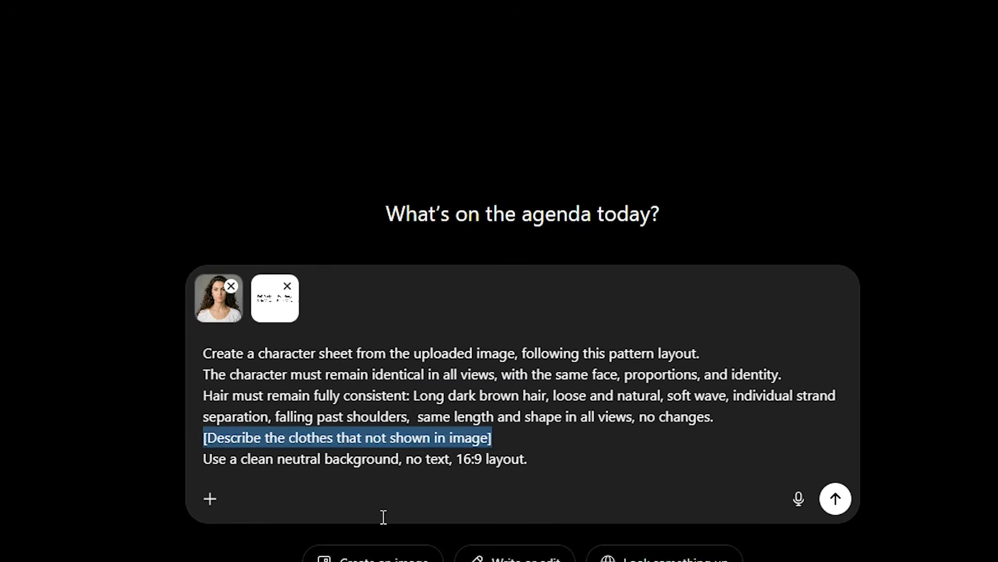
text(She wears white t-shirt and a black midi skirt, simple shape, below knees and white sneakers.)
click(835, 500)
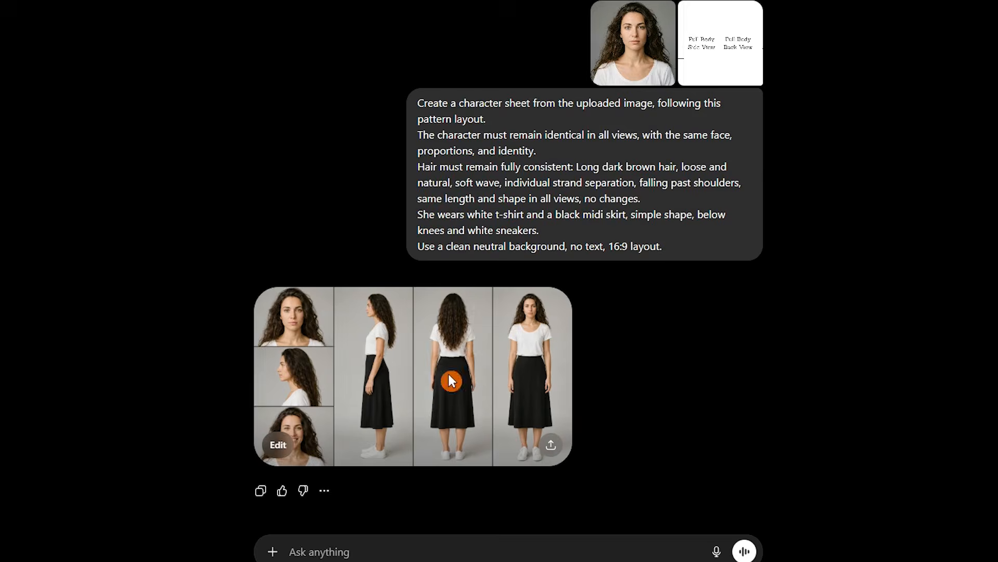
click(448, 373)
click(551, 446)
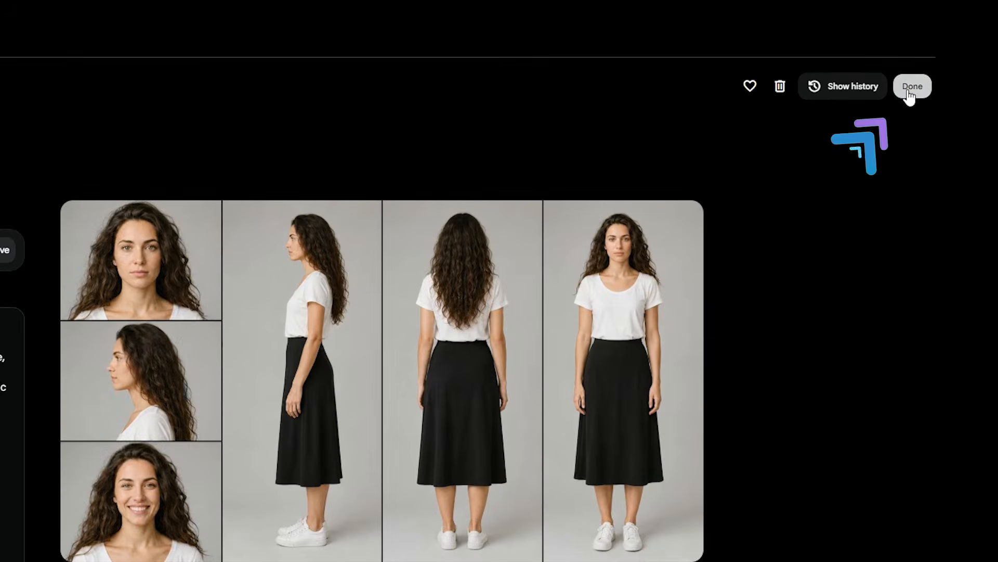
Save Rose Carter's edits, then reopen her character page to check the original portrait reference
click(910, 86)
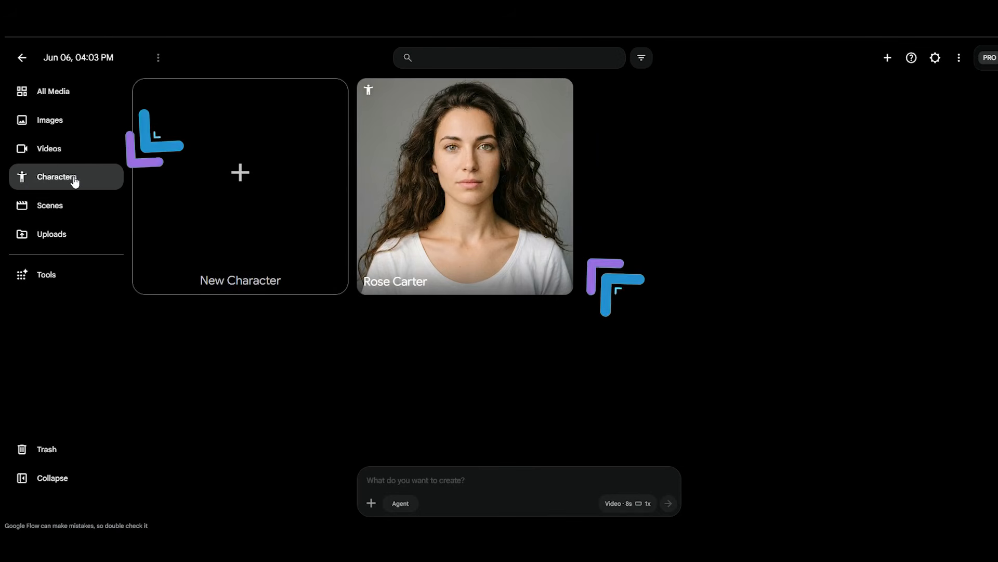
click(558, 93)
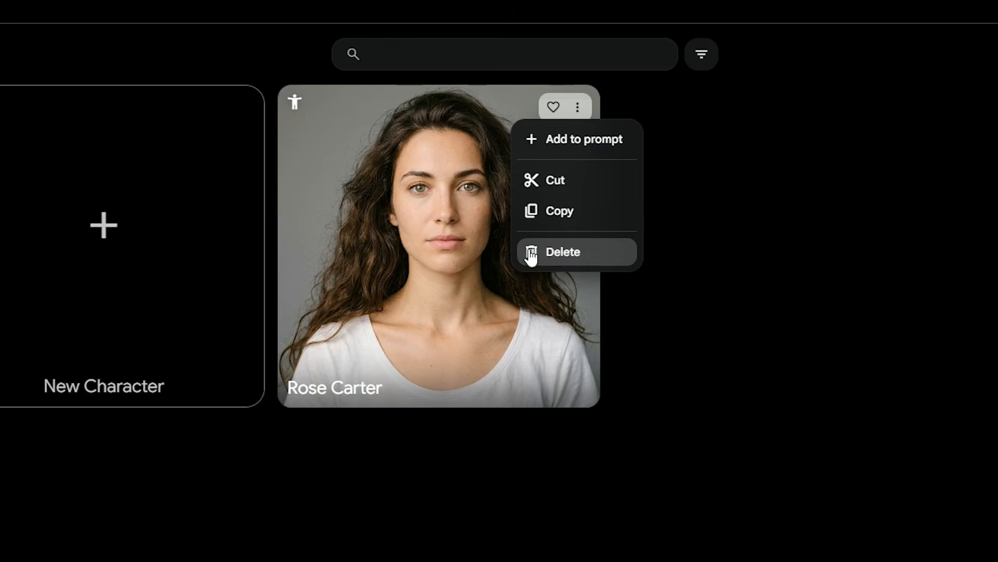
click(729, 258)
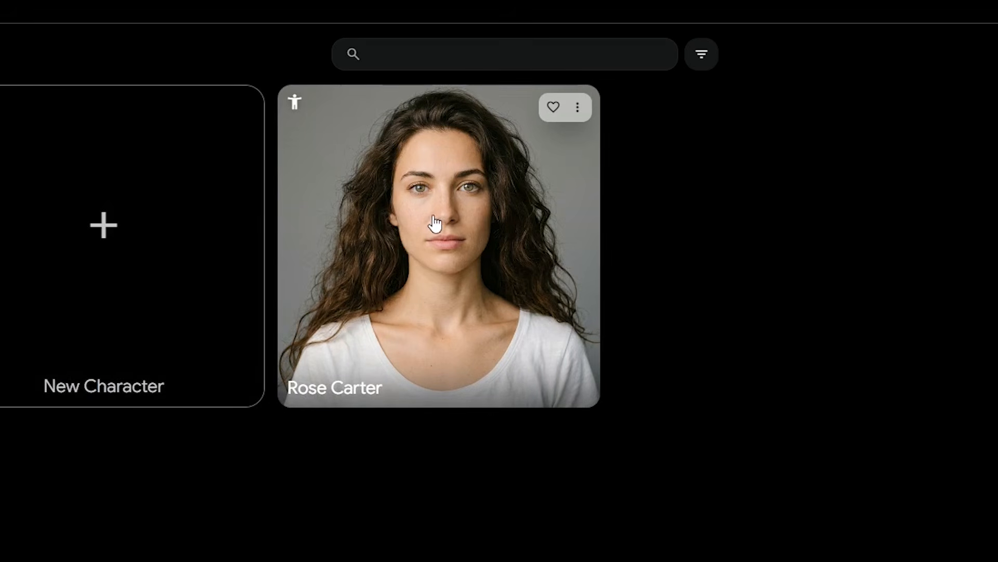
click(451, 267)
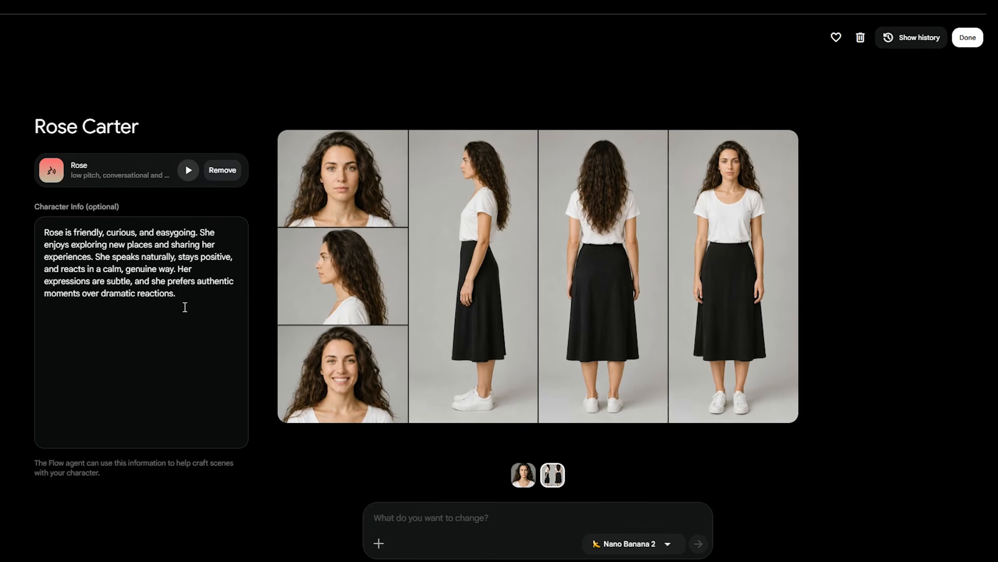
click(524, 477)
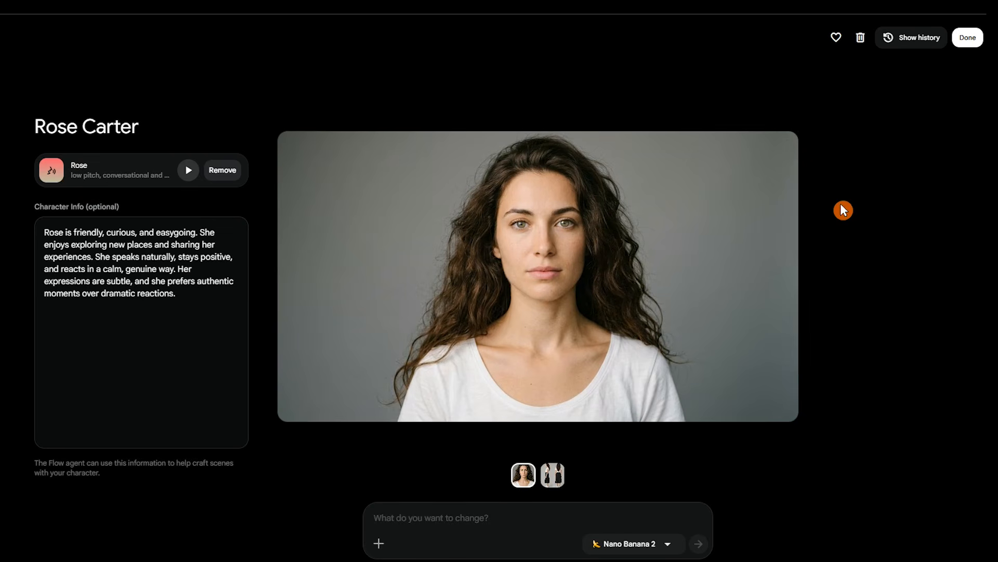
click(968, 39)
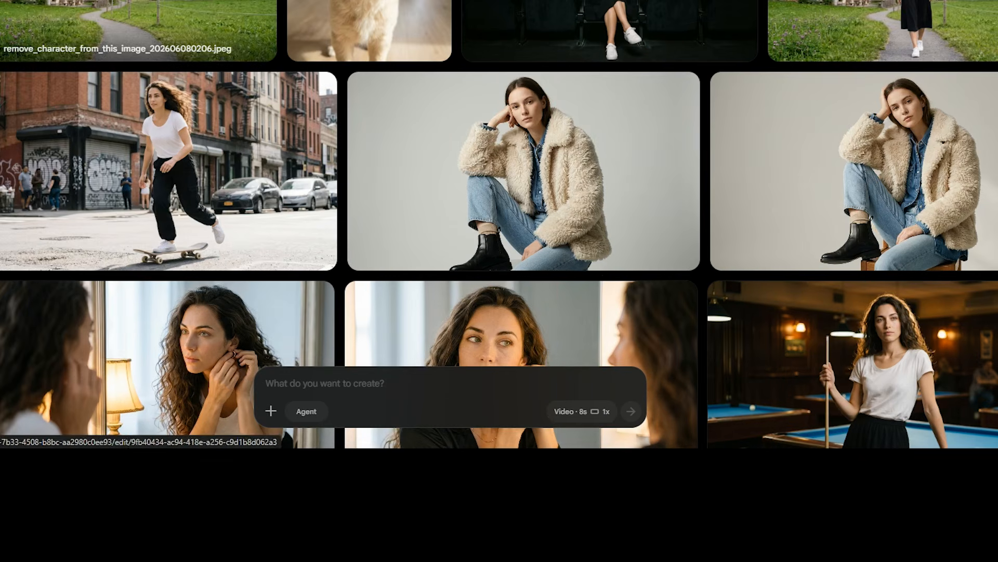
Attach the chalet and dog images as ingredients and switch to image mode with Nano Banana 2
drag(156, 32, 355, 407)
drag(369, 31, 371, 380)
click(567, 411)
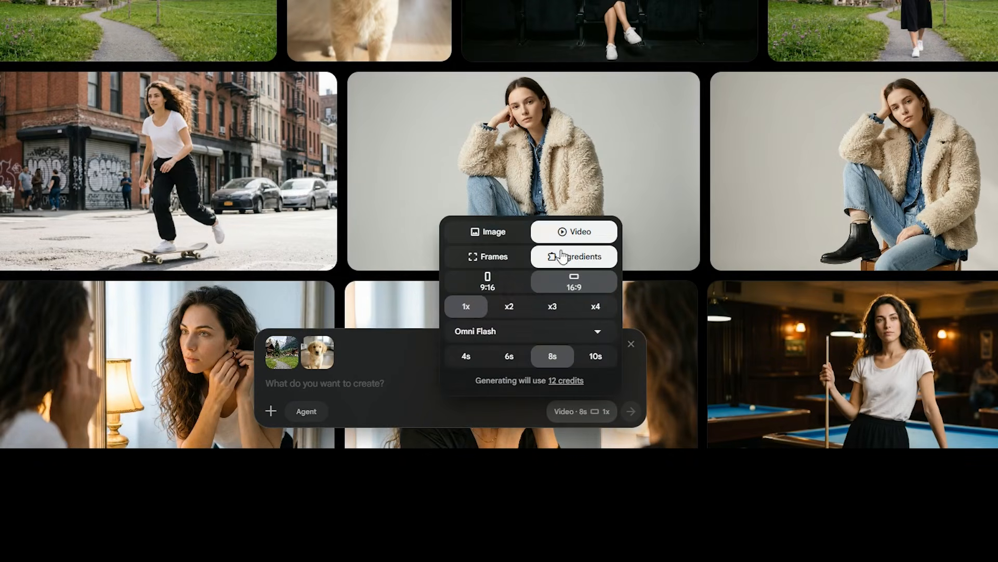
click(485, 229)
click(527, 345)
click(527, 346)
click(402, 392)
text(Full body)
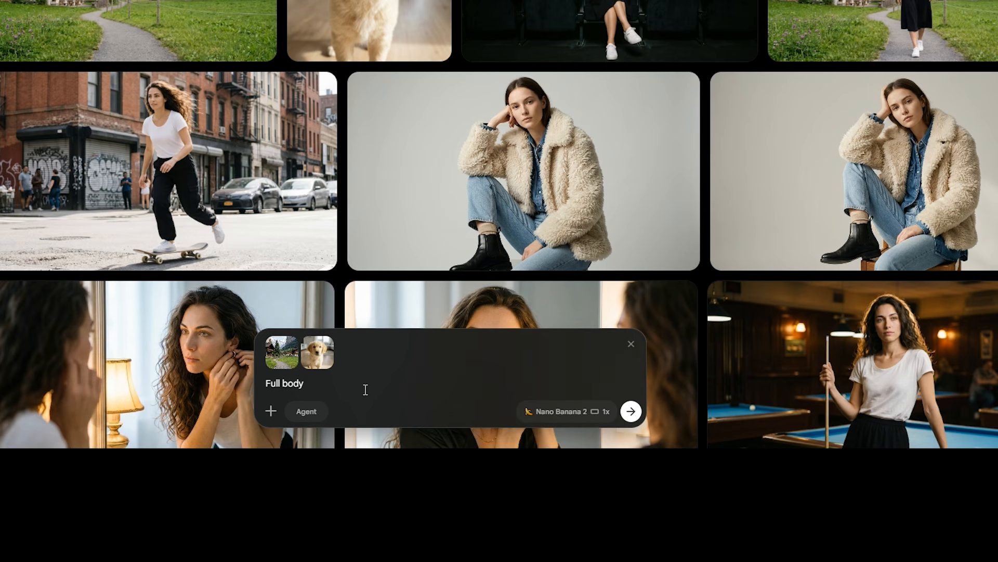
text( photo of @)
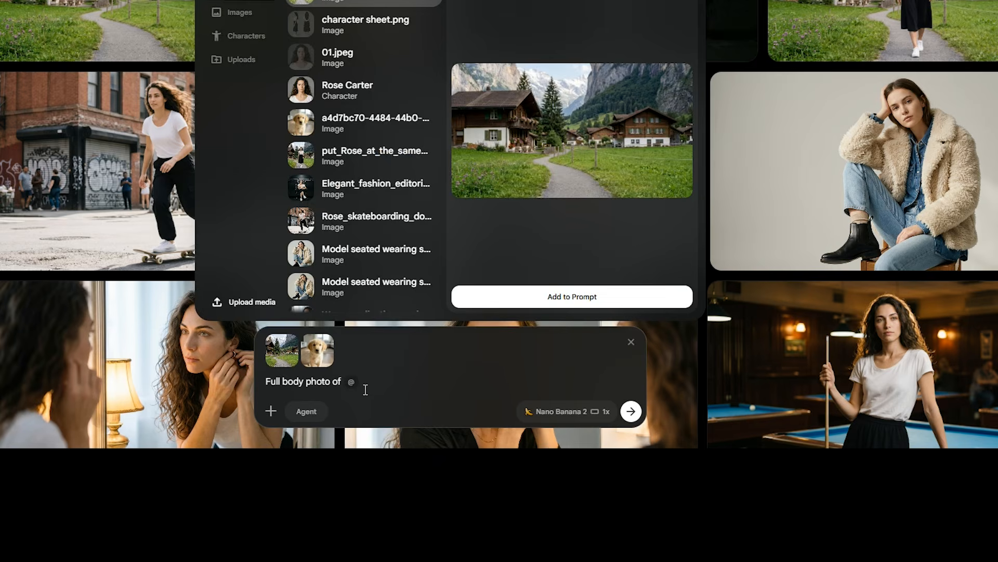
click(262, 106)
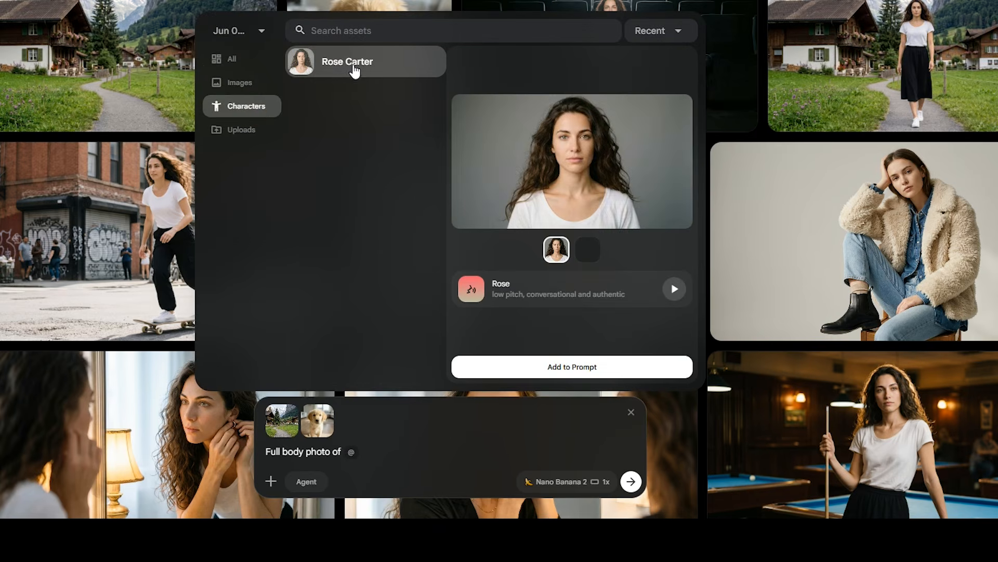
click(297, 104)
click(394, 64)
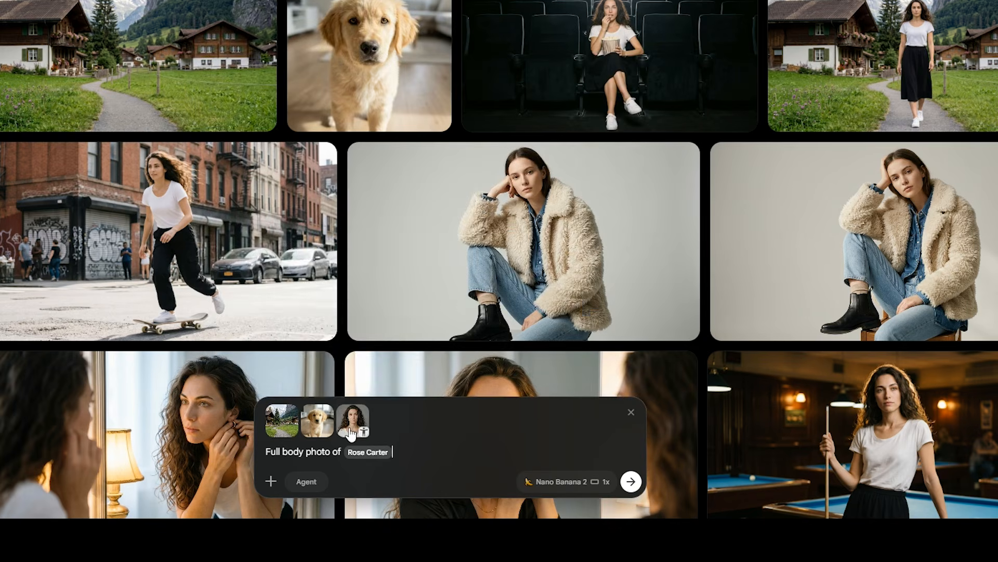
mouse_move(358, 423)
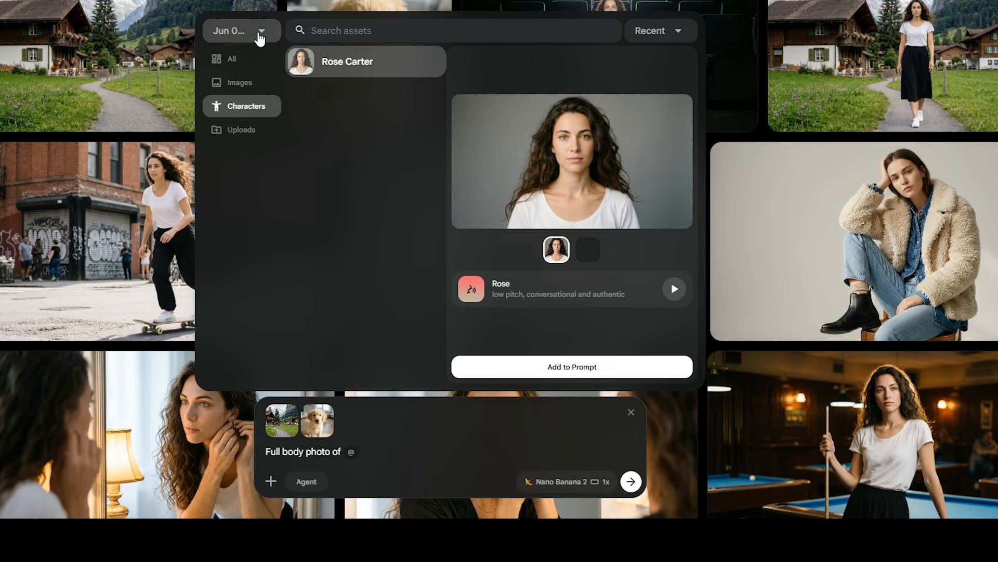
text(w)
text(alking through this path with her dog, s)
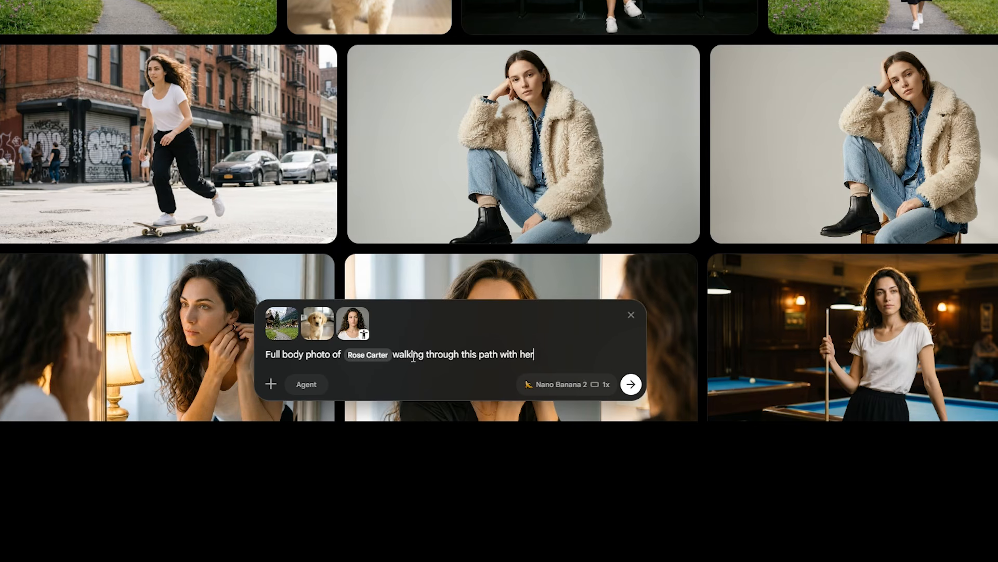
text(miling gently while looking at her dog, realistic o)
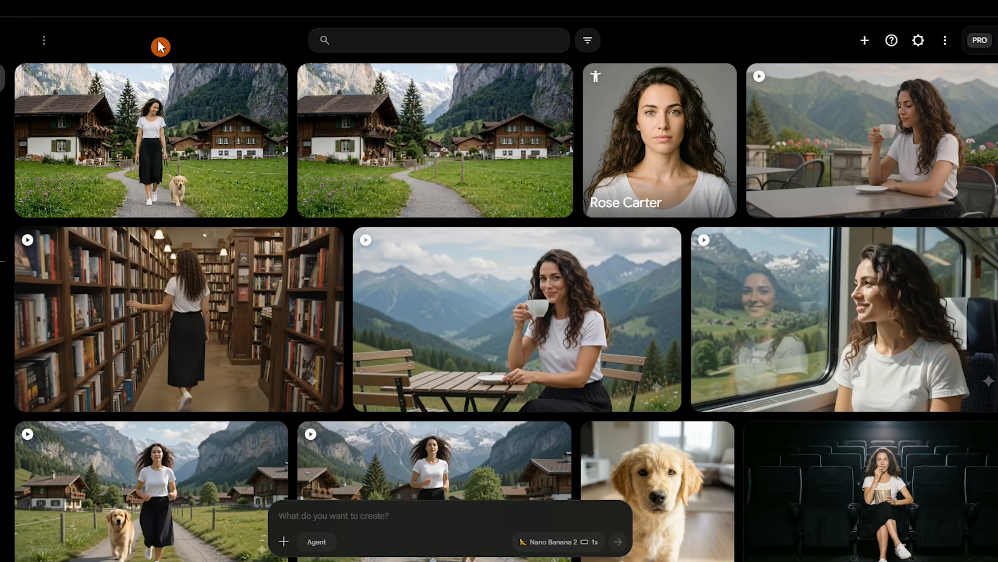
click(161, 92)
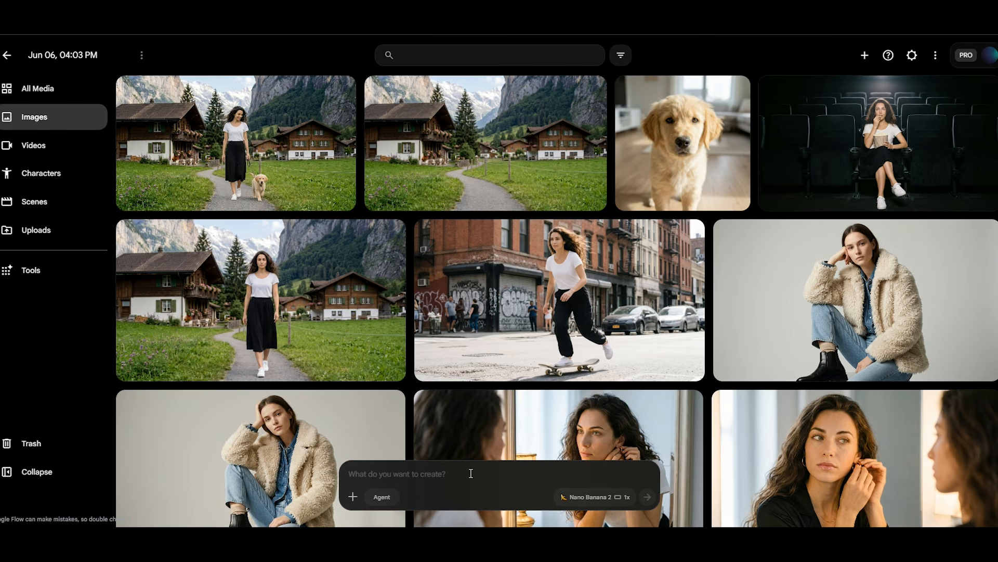
click(470, 473)
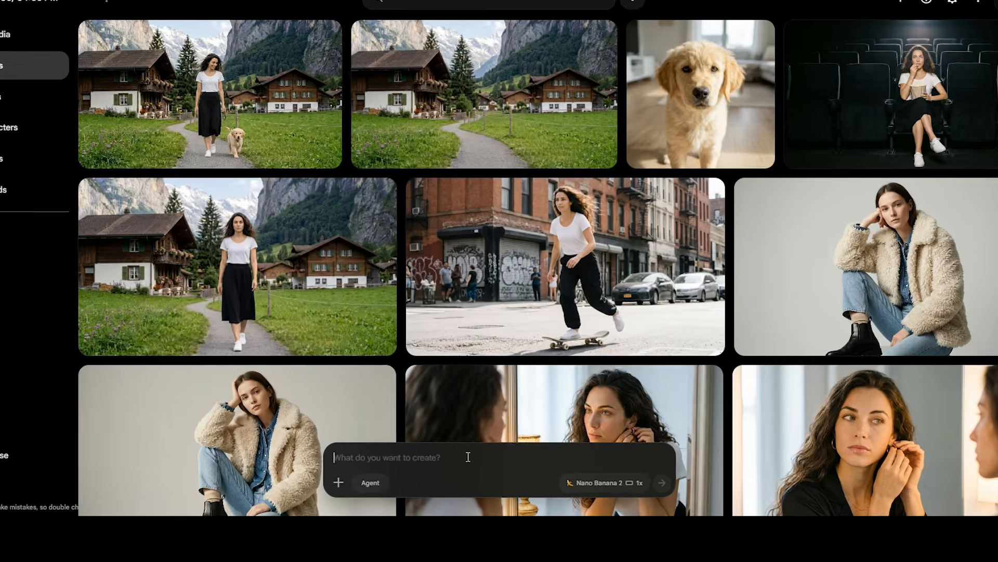
Paste the hiking prompt, replace 'Rose' with the saved Rose Carter character, and generate it
text(Full body shot of Rose wearing hiking gear, carefully climbing a rocky mountain trail, one hand reaching for the next rock, dramatic mountain landscape in the background, natural outdoor lighting, realistic photography, highly detailed)
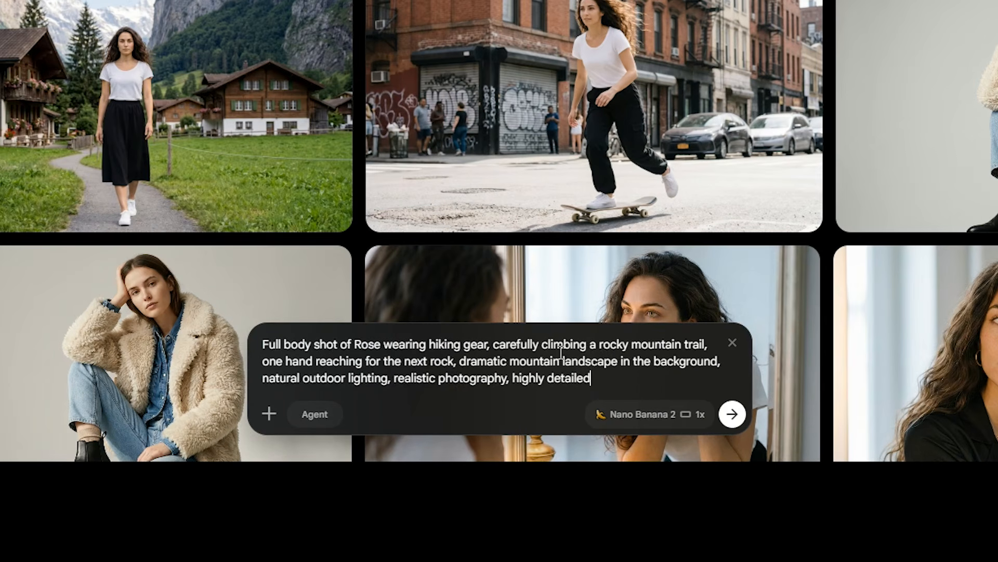
drag(543, 340, 701, 339)
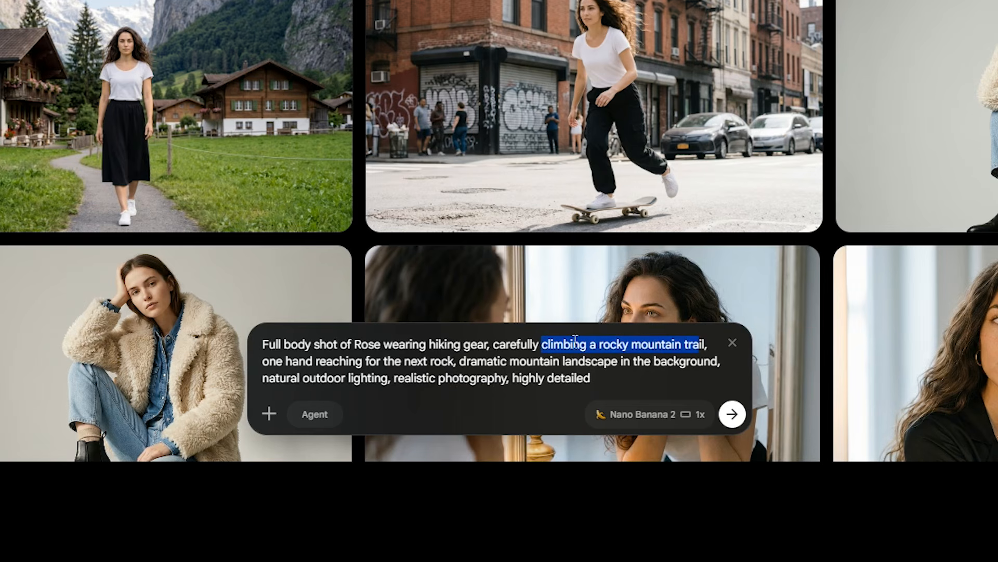
drag(354, 343, 382, 342)
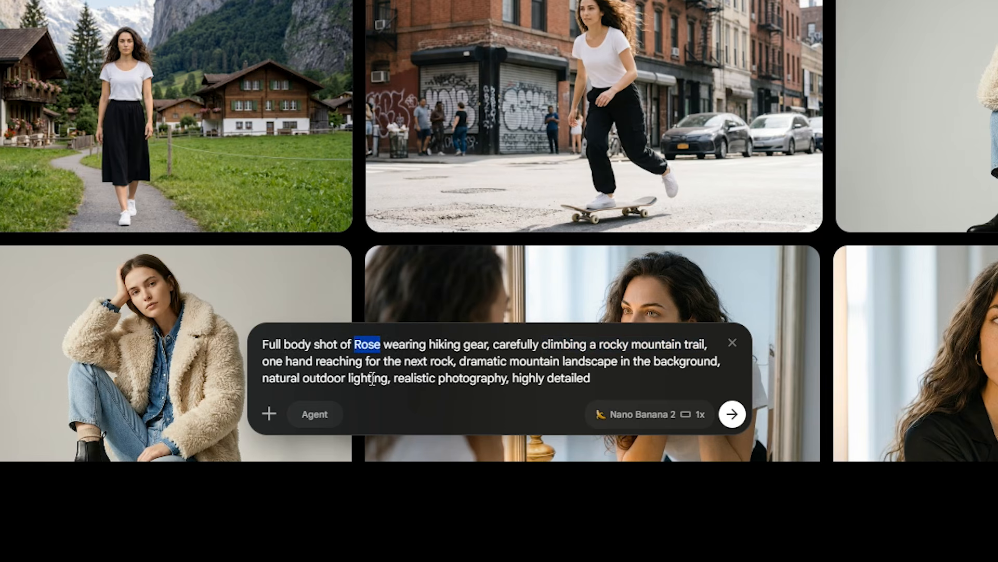
text(@)
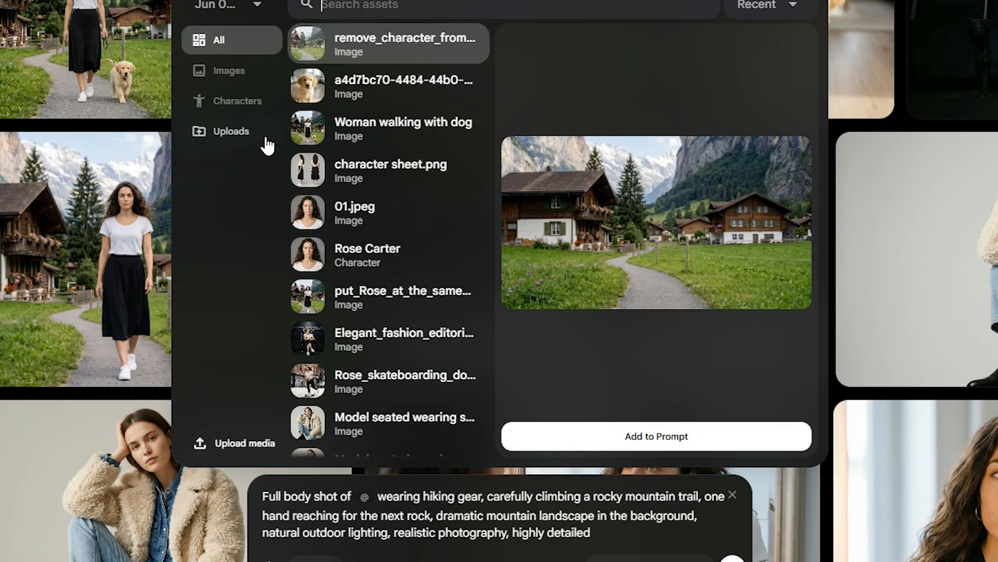
click(246, 106)
double_click(379, 61)
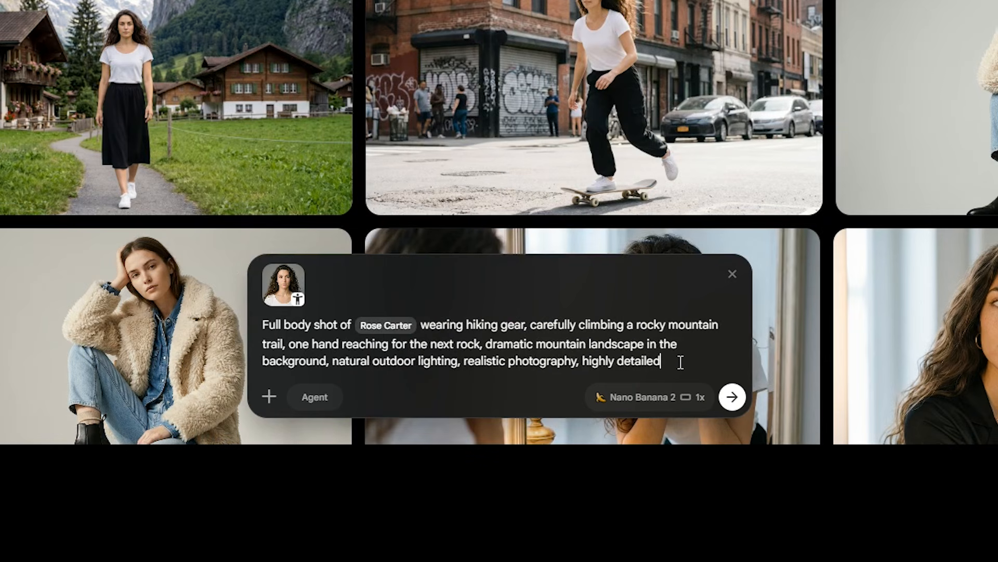
click(733, 398)
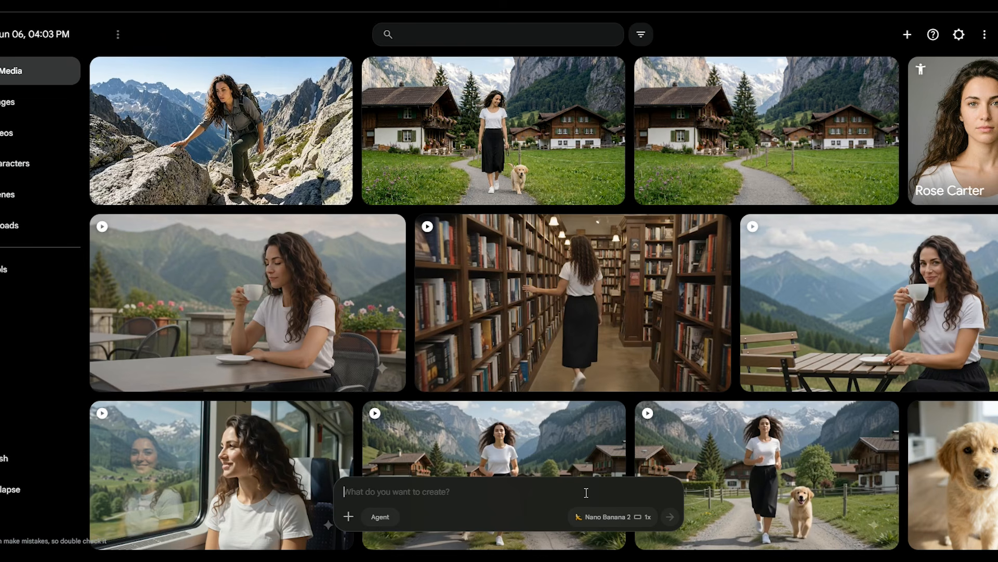
Inspect the climbing image, then attach the astronaut-by-Earth-window image to a new prompt
click(274, 131)
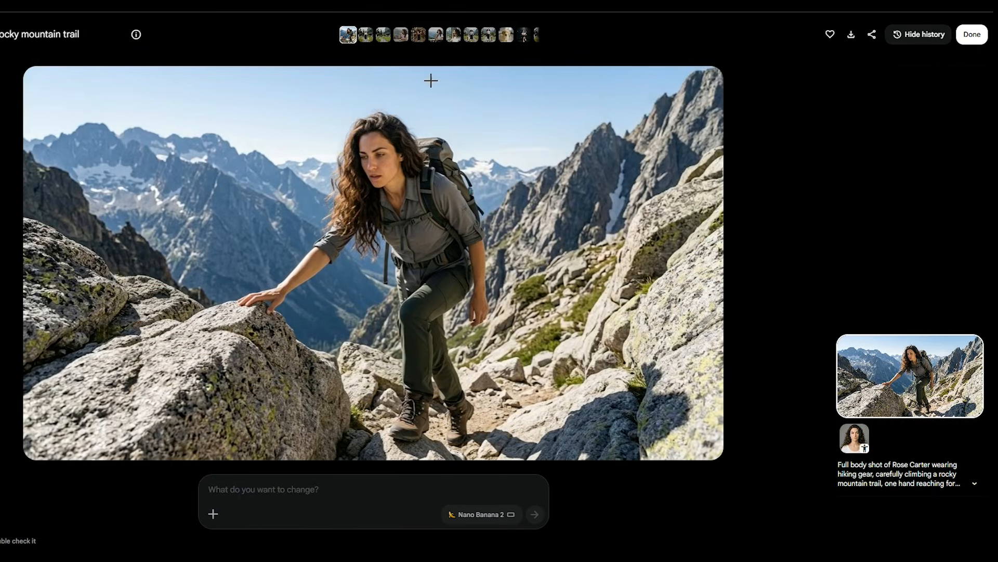
mouse_move(861, 443)
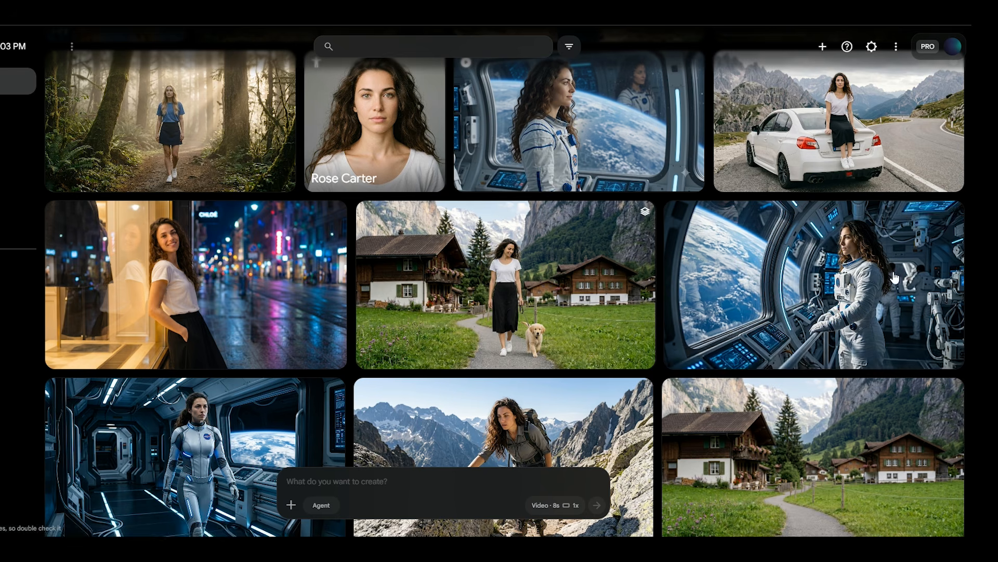
drag(786, 309, 440, 485)
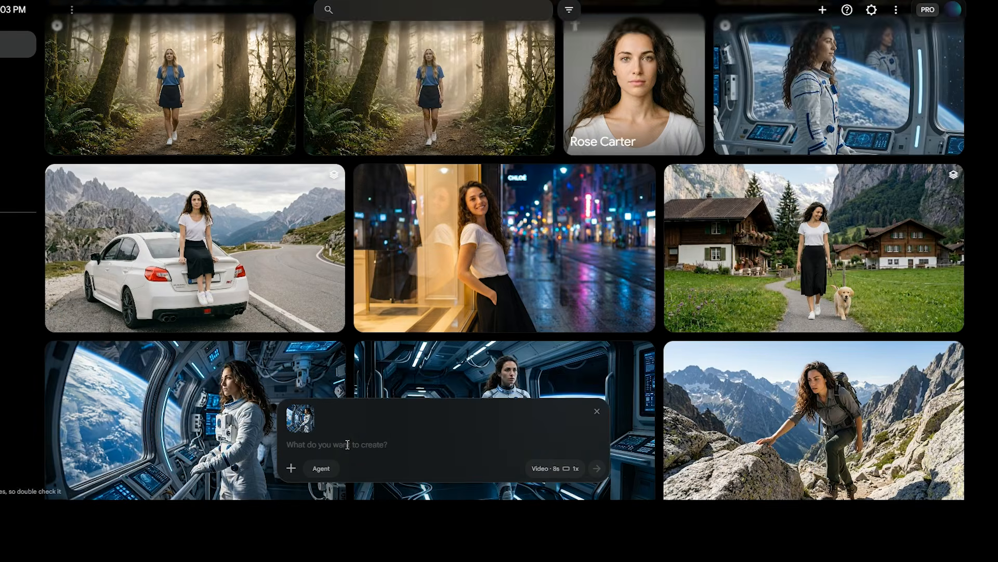
Paste the Earth-window video prompt and replace 'She' with the Rose Carter character
text(Medium shot, static camera. She looks at Earth through the window, then turns toward the camera and says, "Wow... Earth looks so different from up here." No zoom, no camera movement, no shot changes.)
click(414, 499)
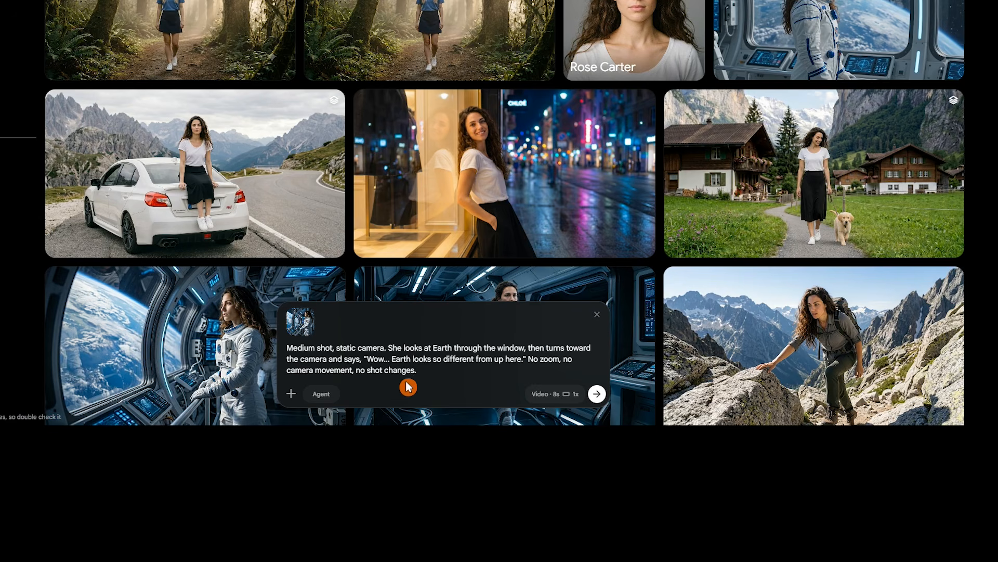
drag(389, 346, 406, 347)
text(@)
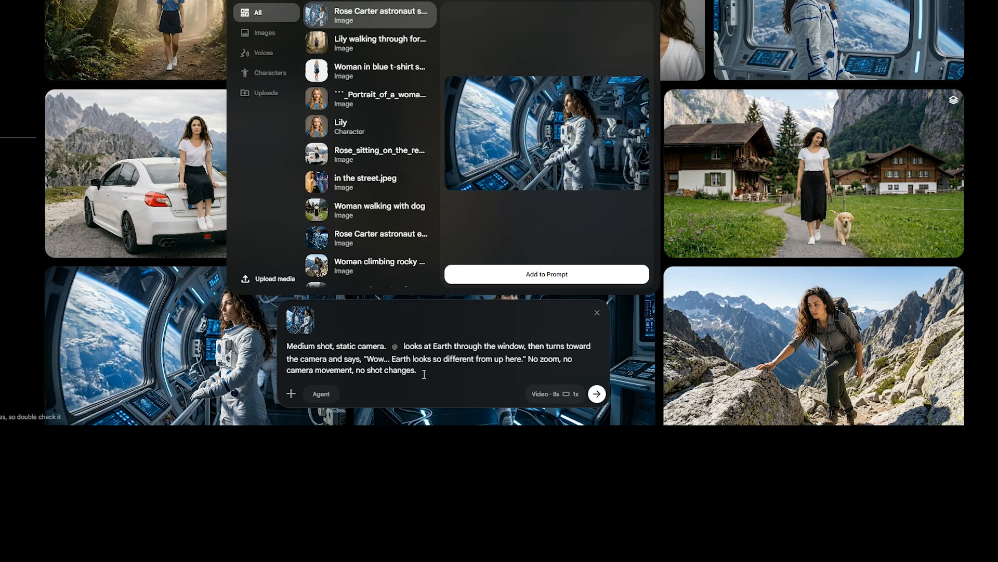
click(284, 78)
click(401, 45)
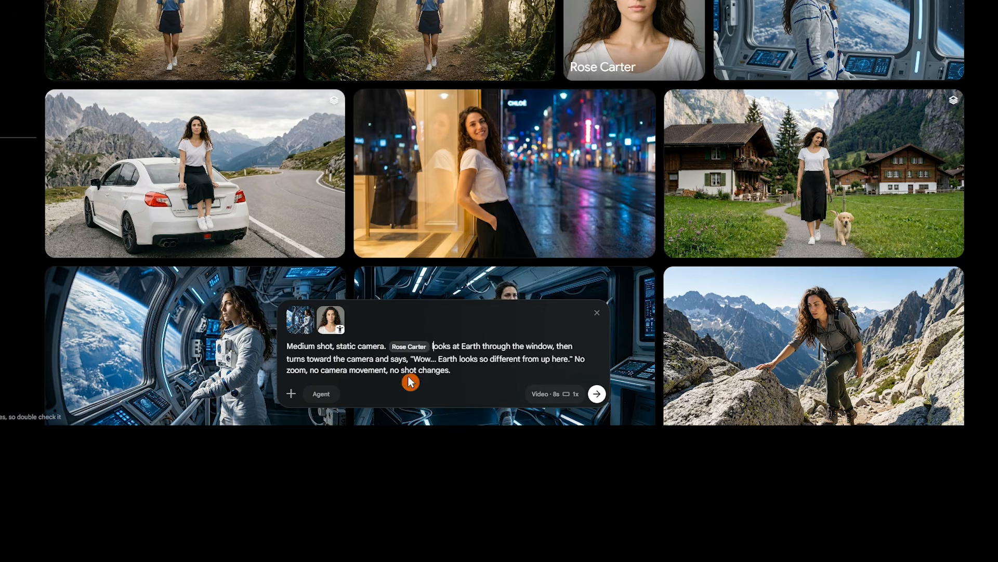
Keep Omni Flash as the video model and change the clip duration
click(553, 394)
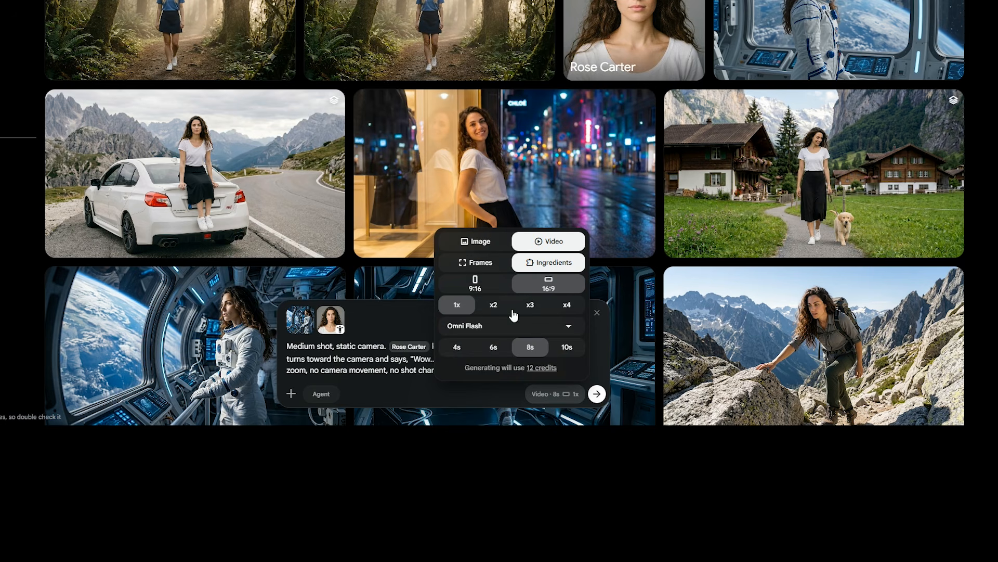
click(473, 328)
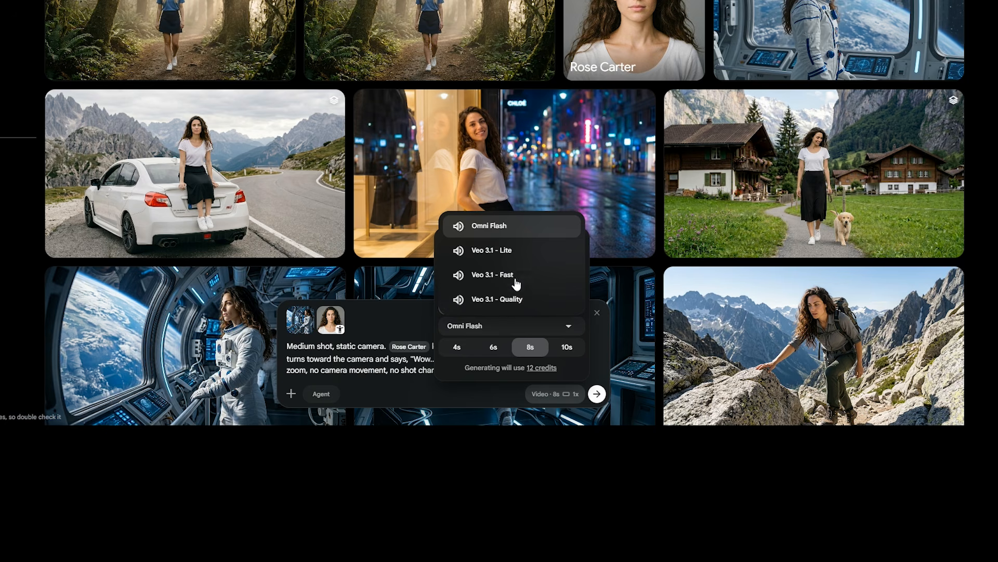
click(531, 231)
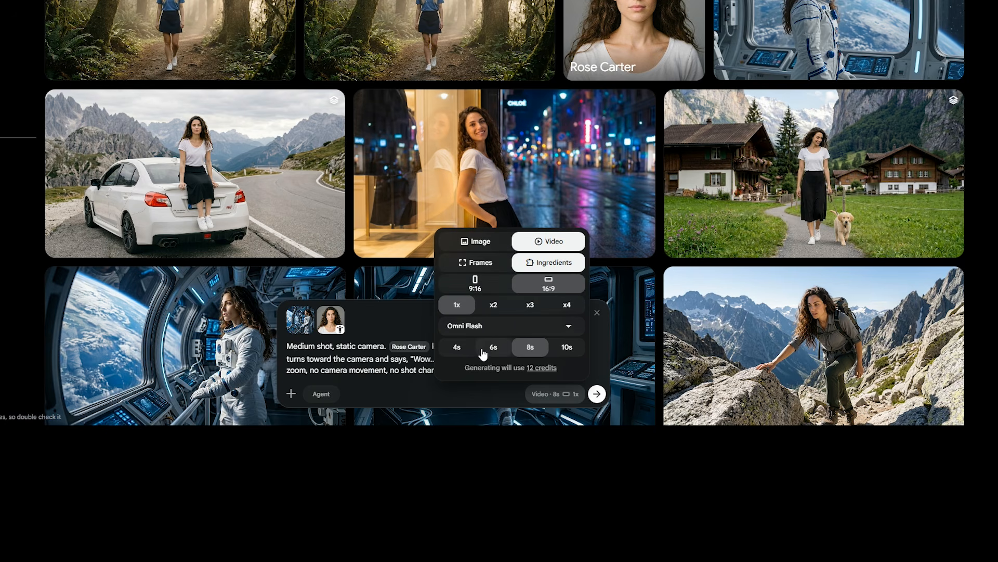
click(457, 347)
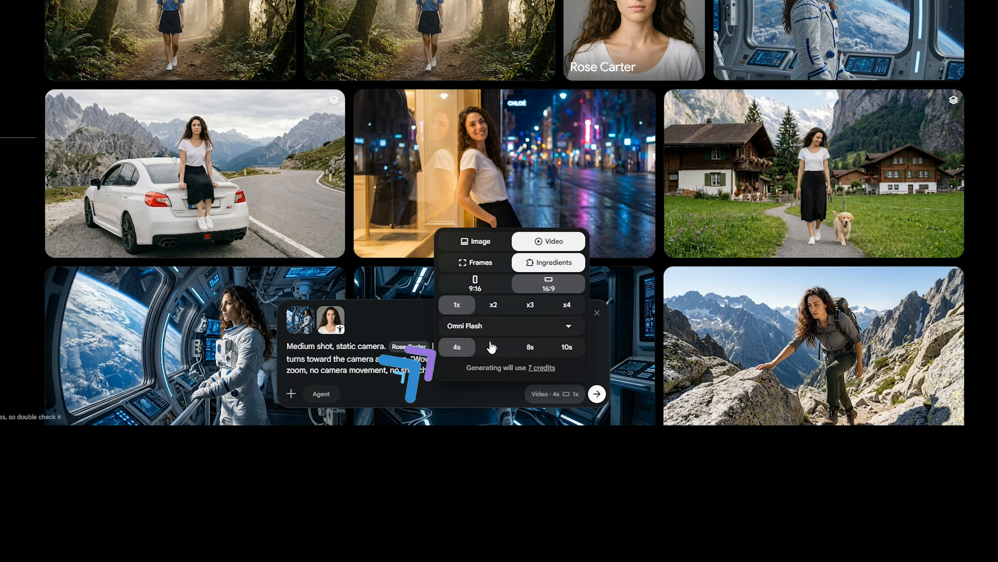
click(567, 350)
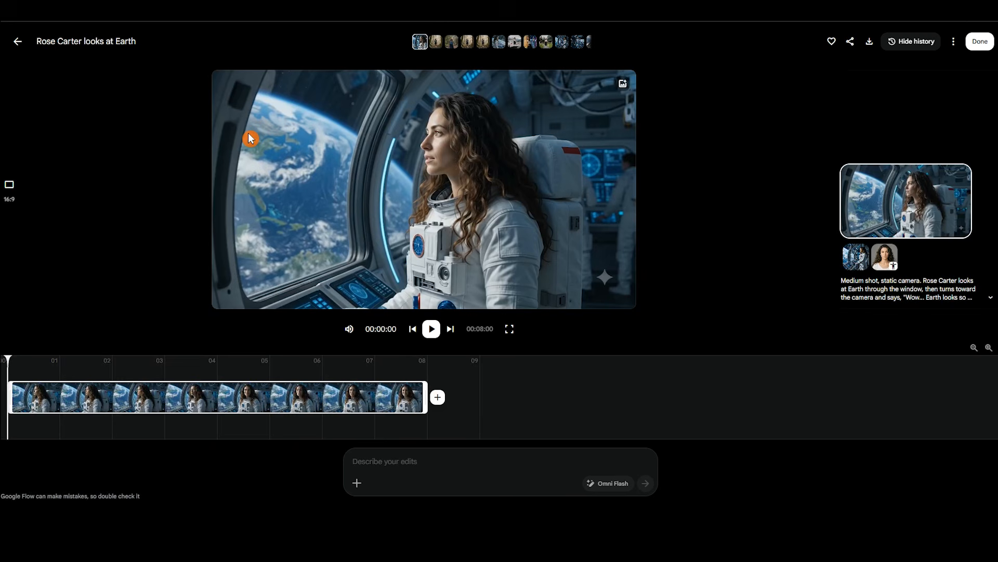
Play the astronaut clip, then switch video generation from Frames to Ingredients
click(432, 329)
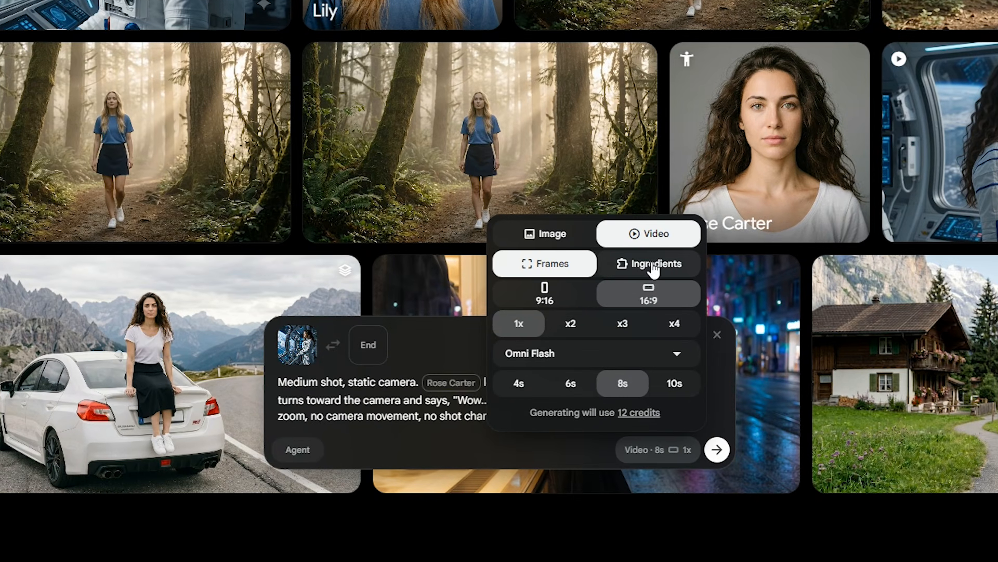
click(654, 269)
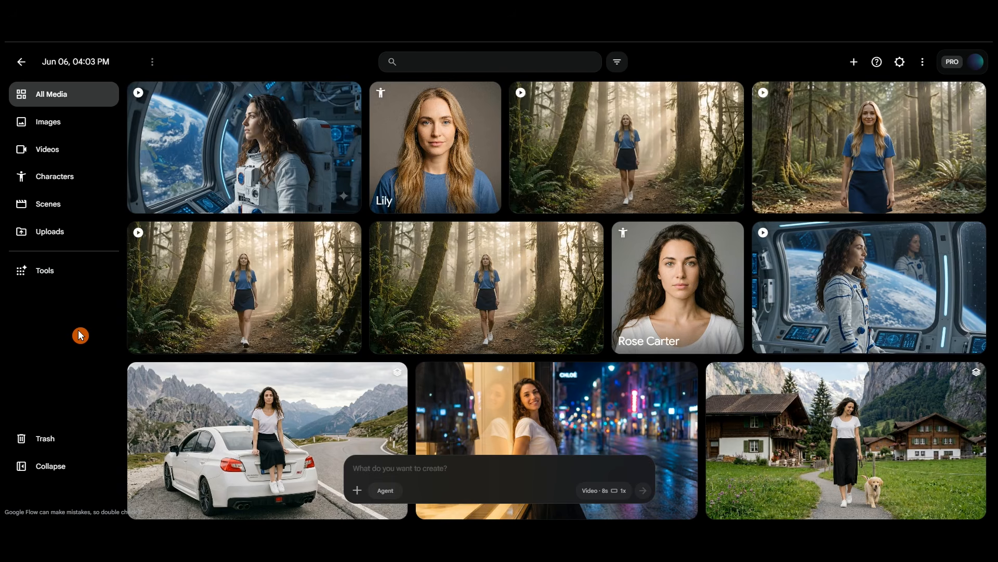
click(510, 468)
drag(410, 374, 464, 374)
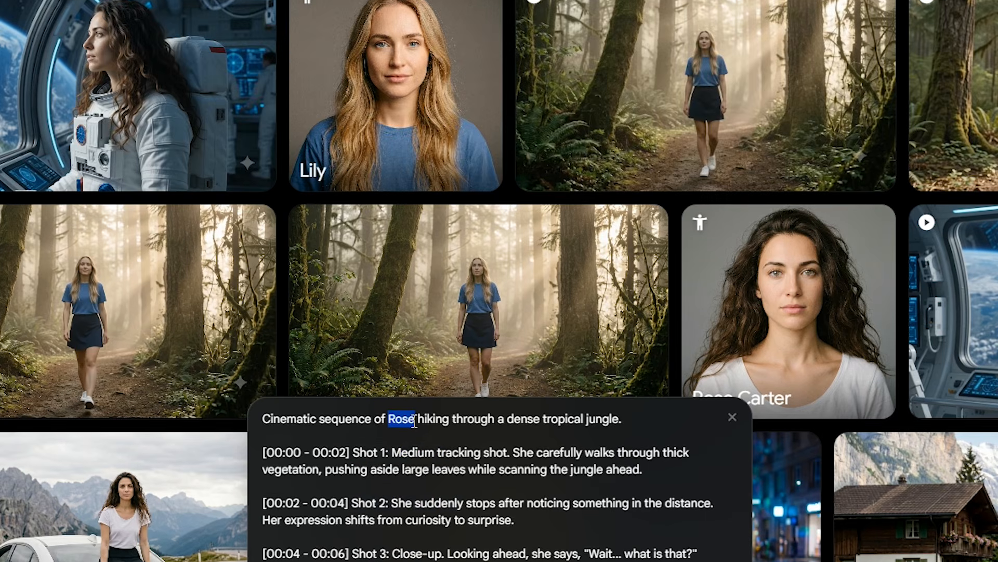
text(@)
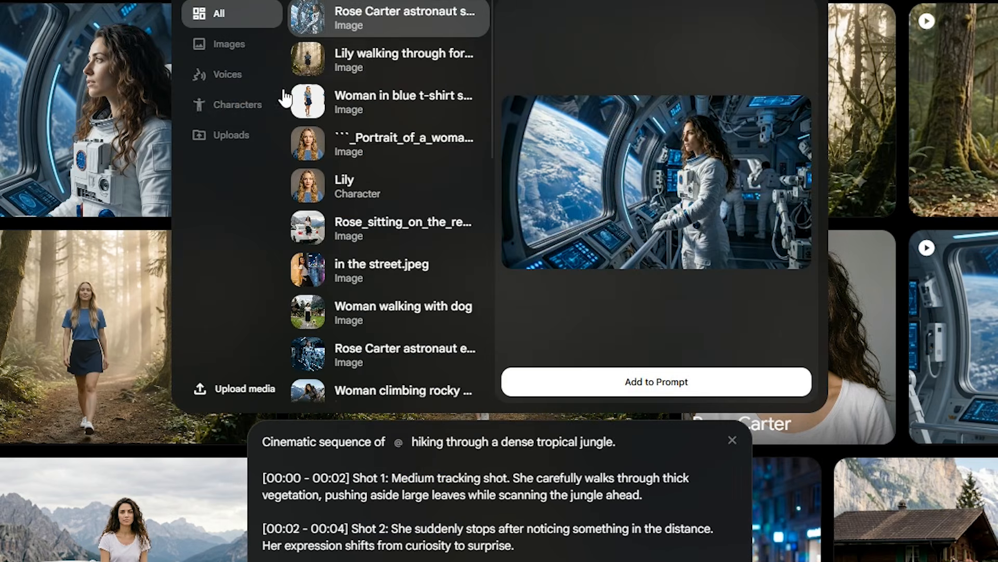
click(238, 105)
click(407, 63)
click(669, 463)
click(670, 463)
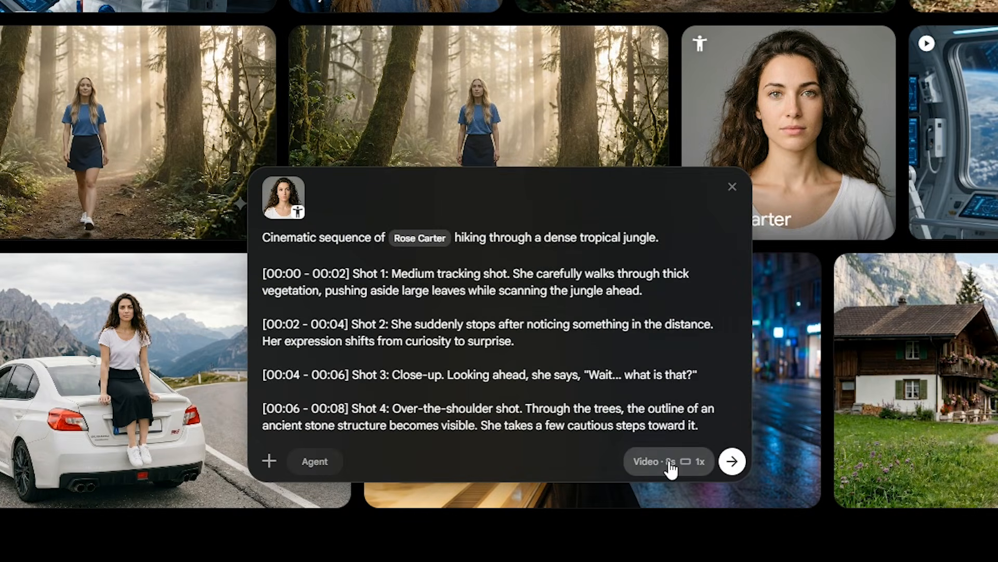
click(732, 462)
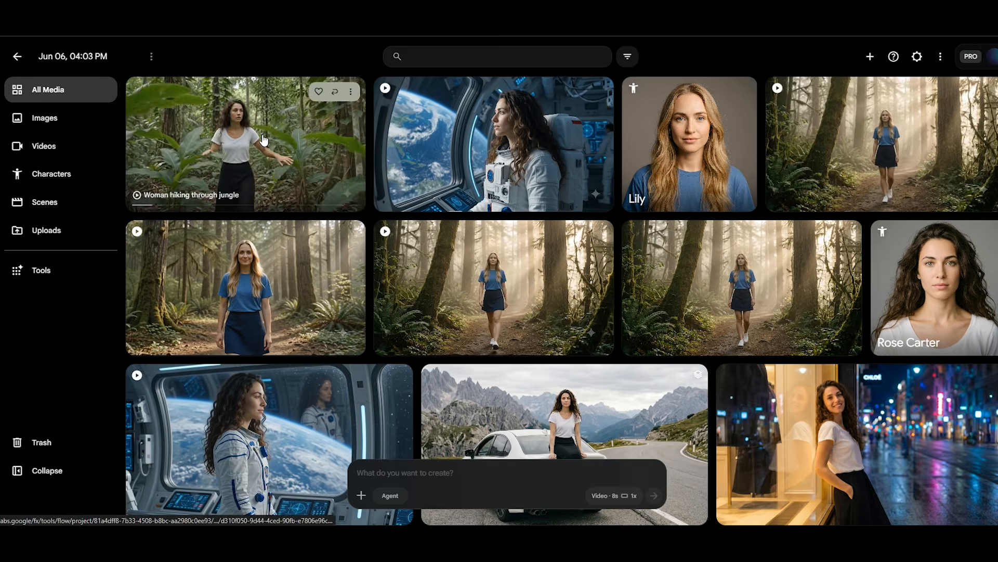
click(263, 138)
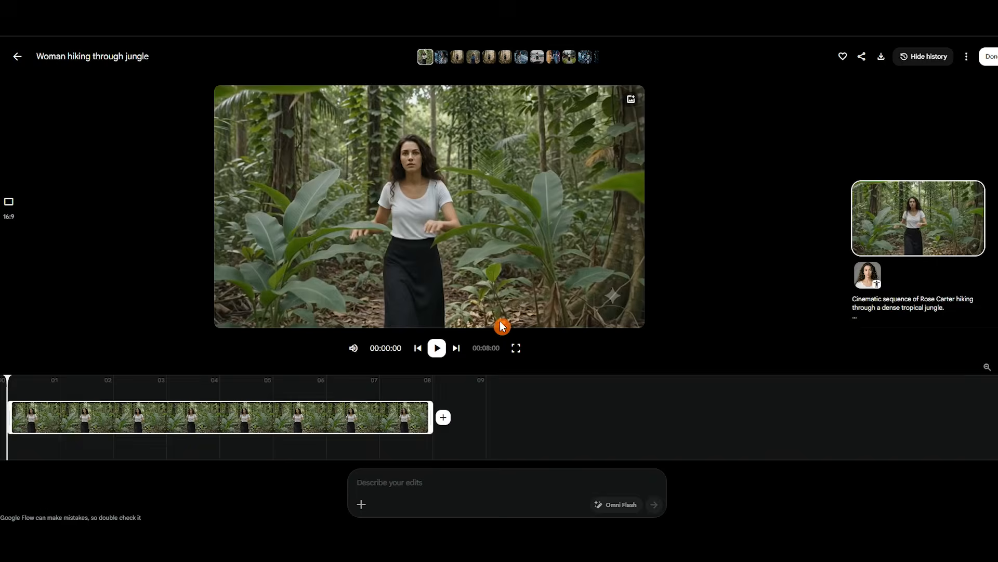
Play and scrub the jungle video, previewing start and end trims without keeping them
click(437, 348)
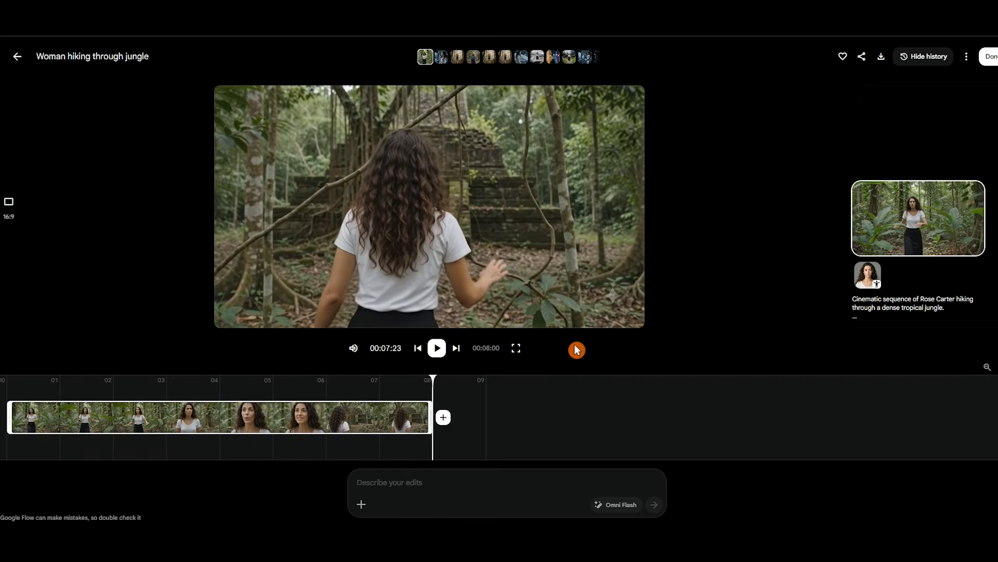
mouse_move(972, 239)
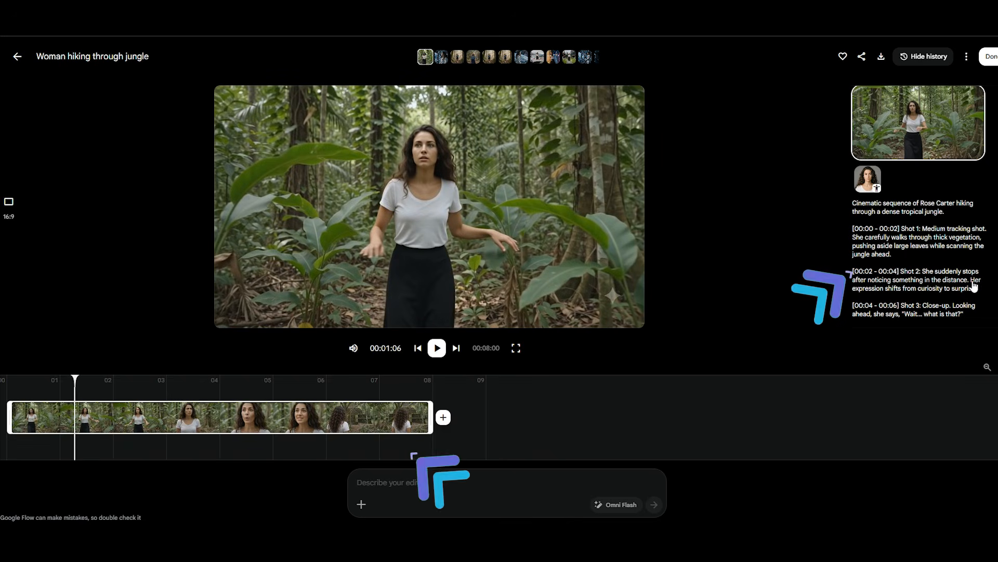
drag(73, 376, 174, 377)
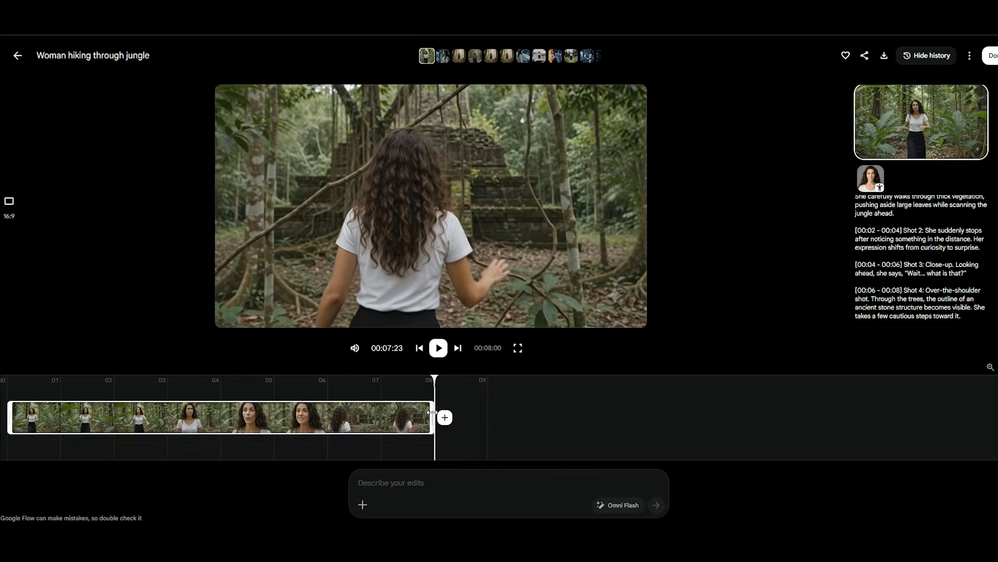
drag(432, 412, 449, 424)
mouse_move(48, 423)
mouse_down()
mouse_move(133, 422)
mouse_move(34, 423)
mouse_up()
Save the jungle video's final frame as a new image
click(569, 432)
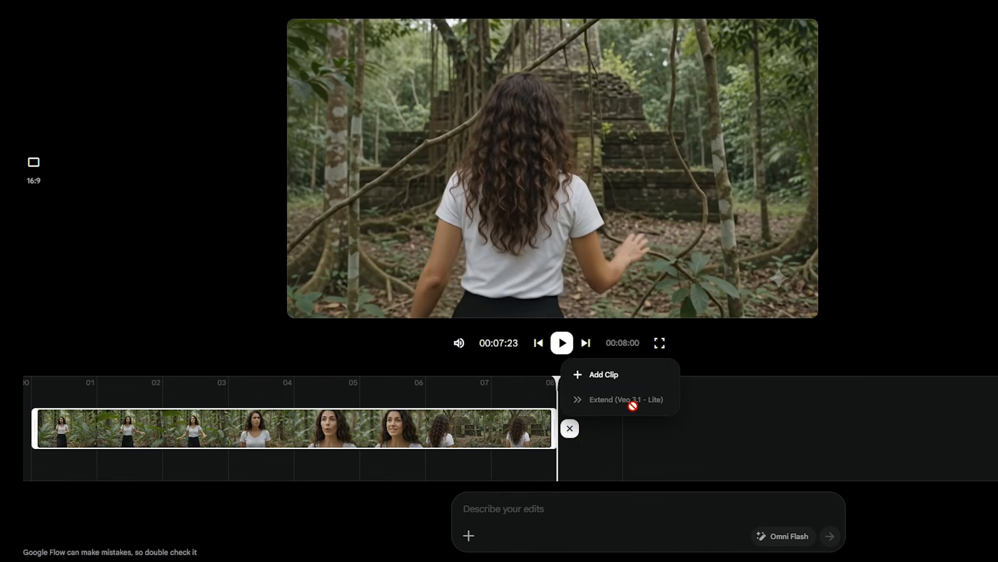
mouse_move(645, 406)
click(717, 442)
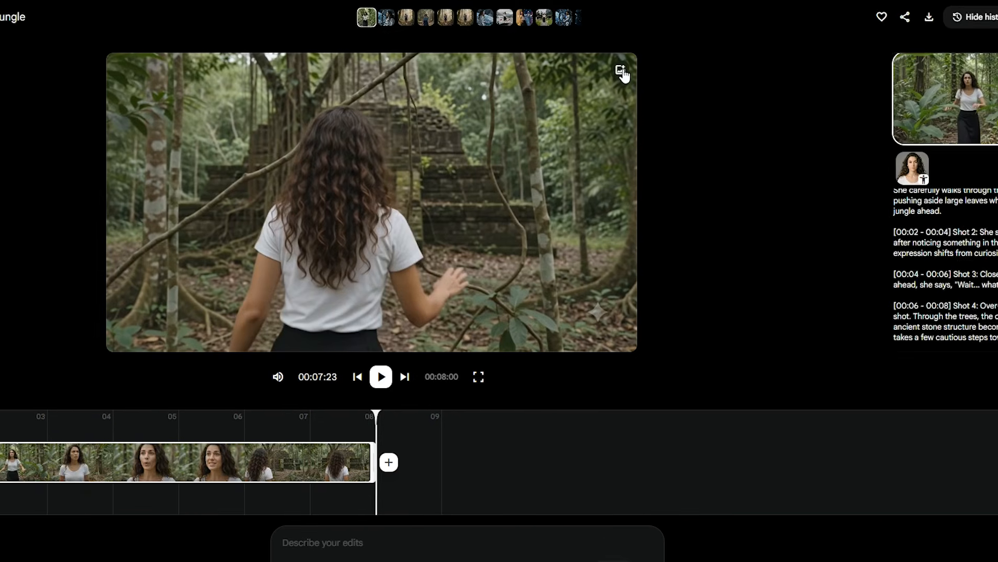
click(803, 37)
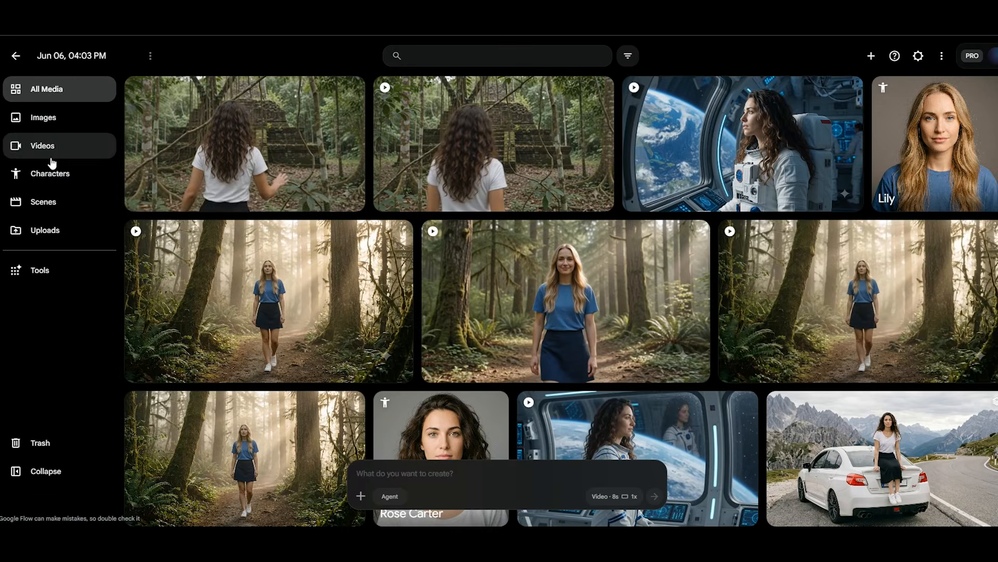
Attach the saved jungle frame, tag Rose Carter in the stone-structure prompt, and generate it
drag(256, 150, 485, 470)
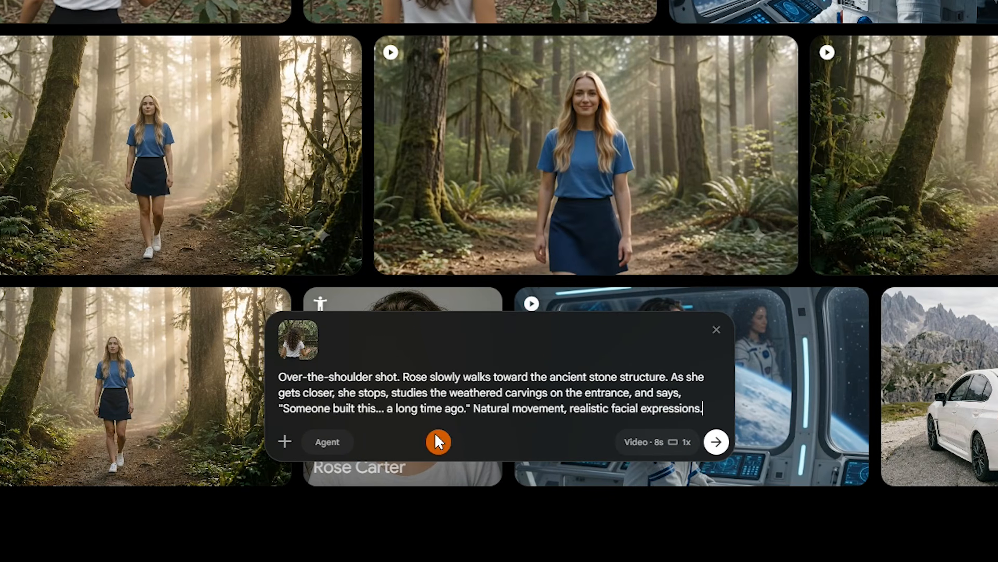
text(@)
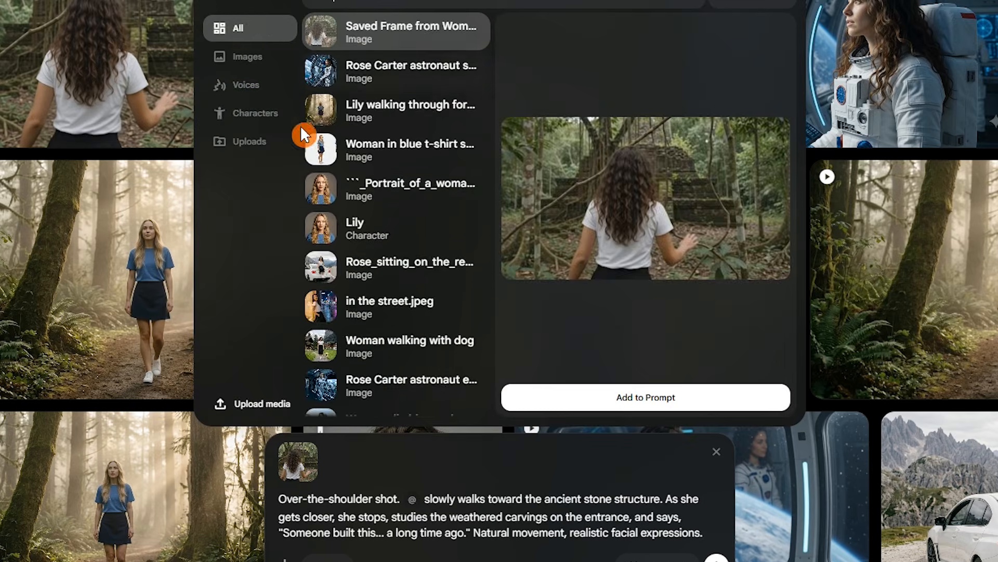
click(255, 113)
click(438, 77)
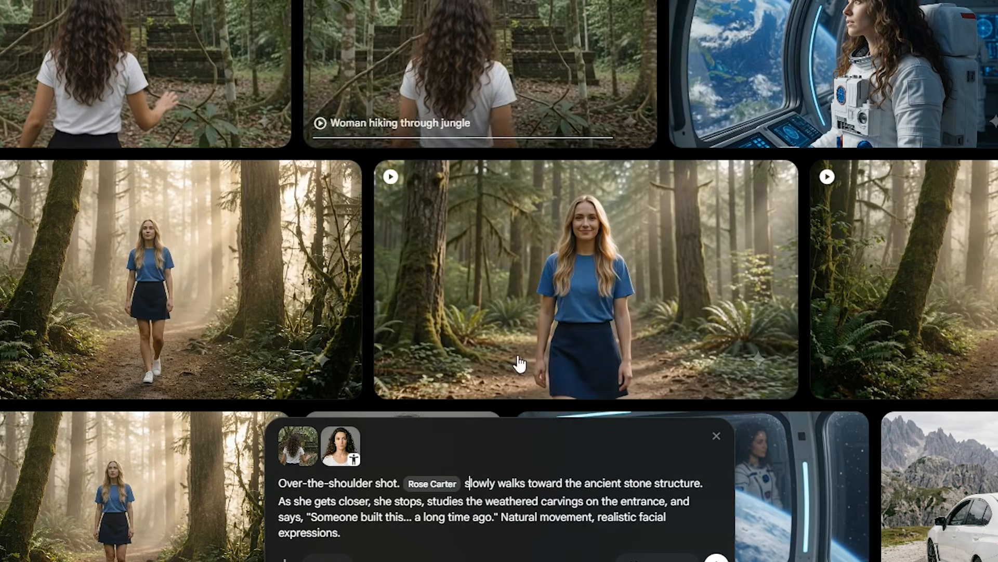
click(718, 442)
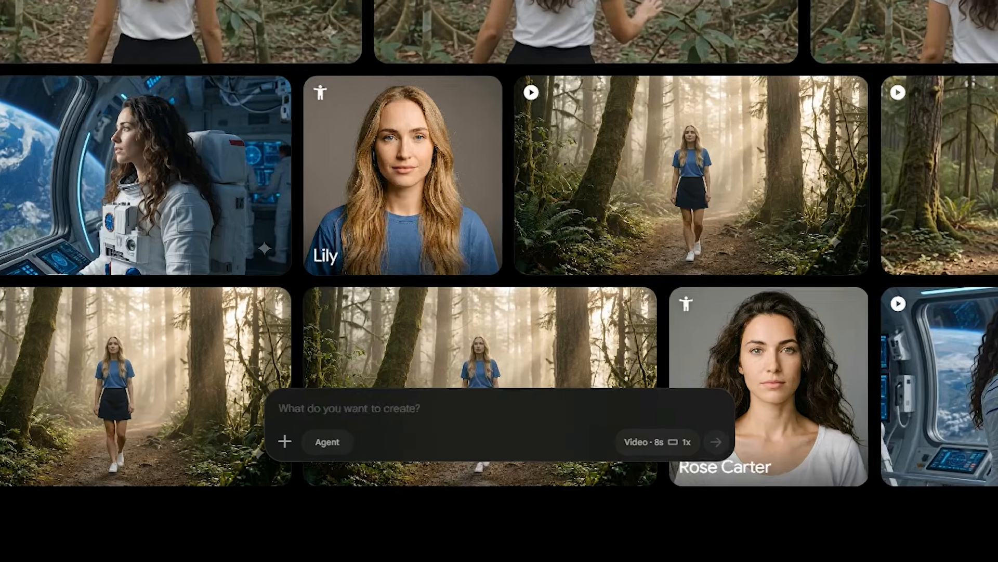
Play the new 'Rose Carter studies stone structure' clip and return to the gallery
click(178, 134)
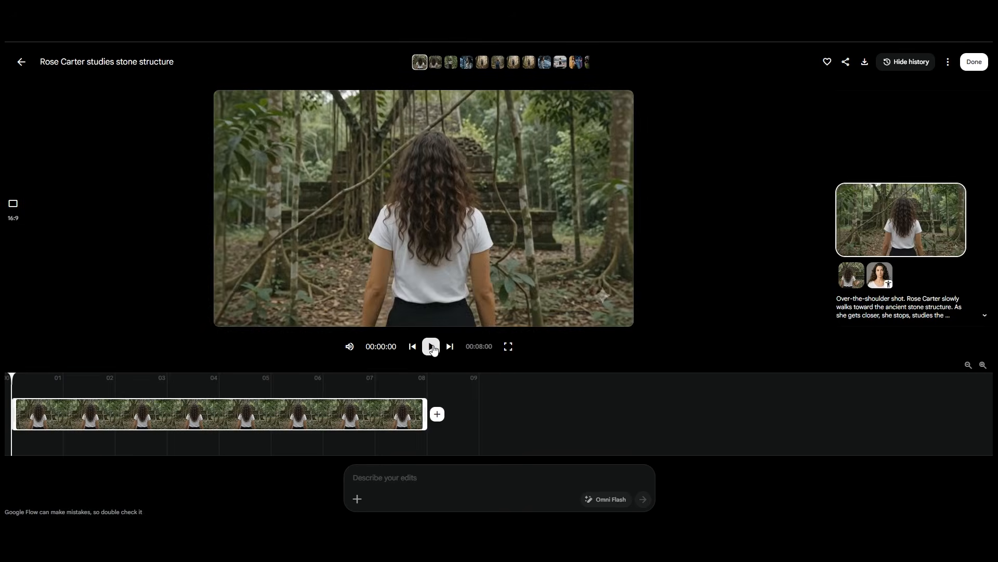
click(431, 346)
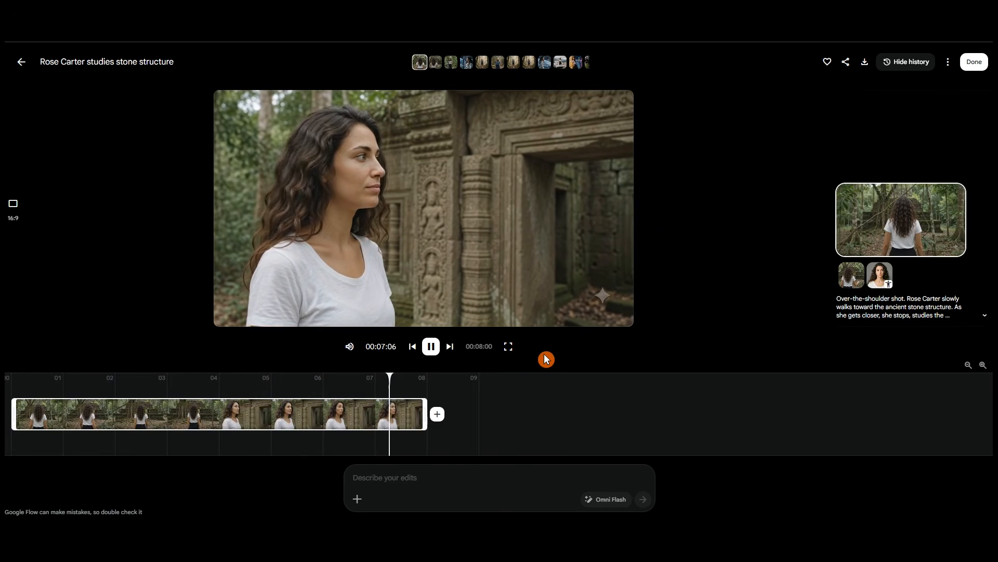
click(23, 65)
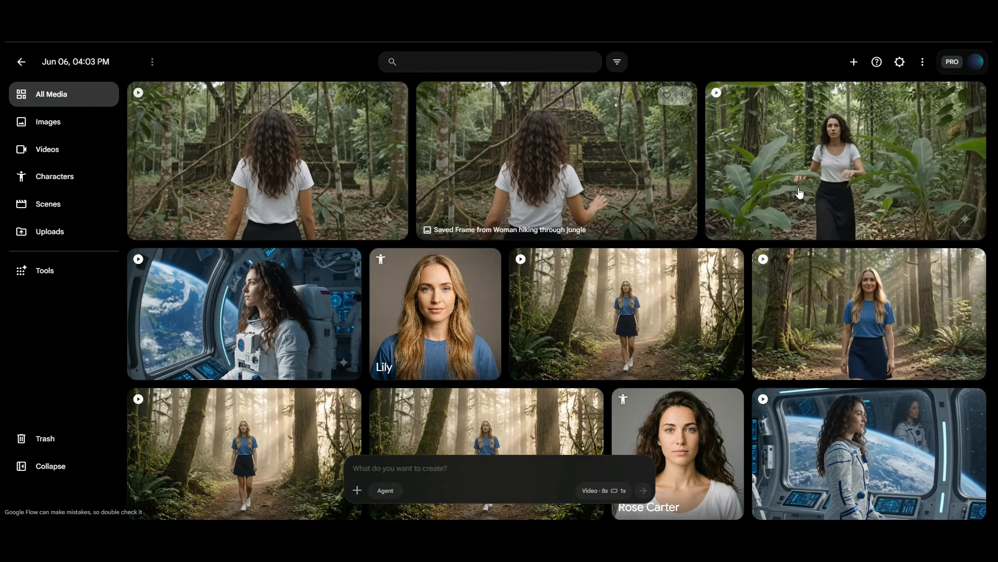
Add the 'Rose Carter studies stone structure' clip after the jungle hiking video
click(869, 178)
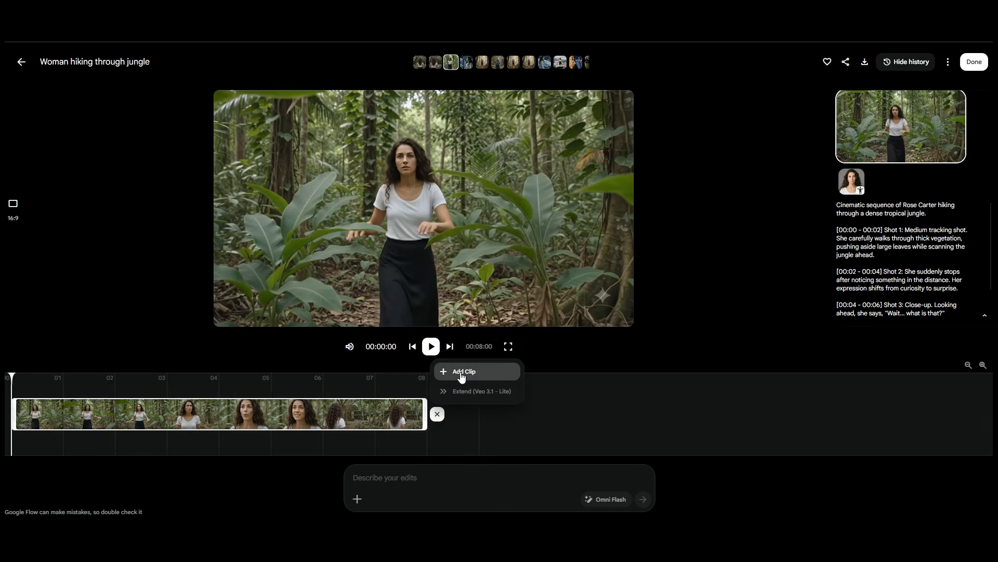
click(461, 372)
click(419, 170)
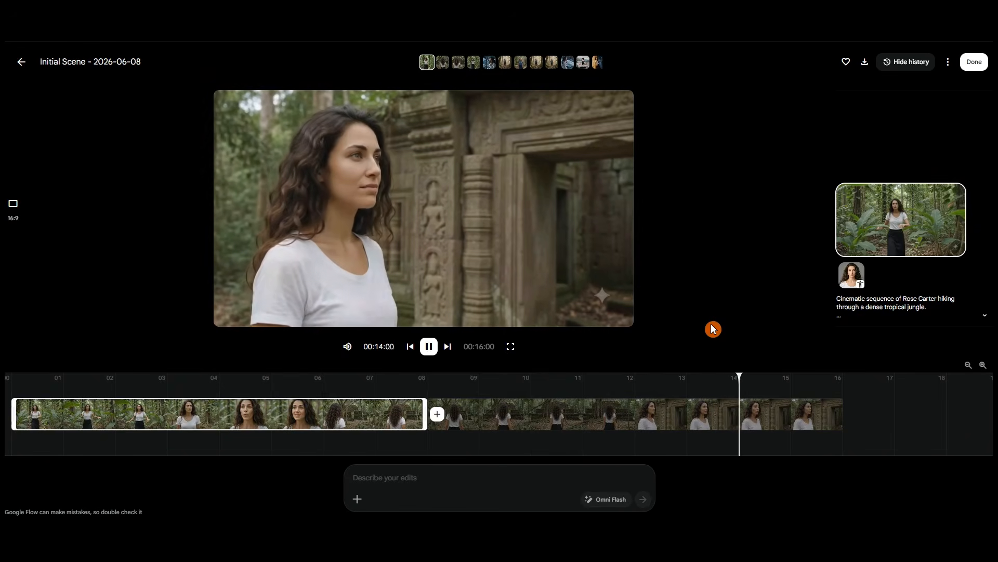
Trim the start of the second clip in the scene
click(482, 400)
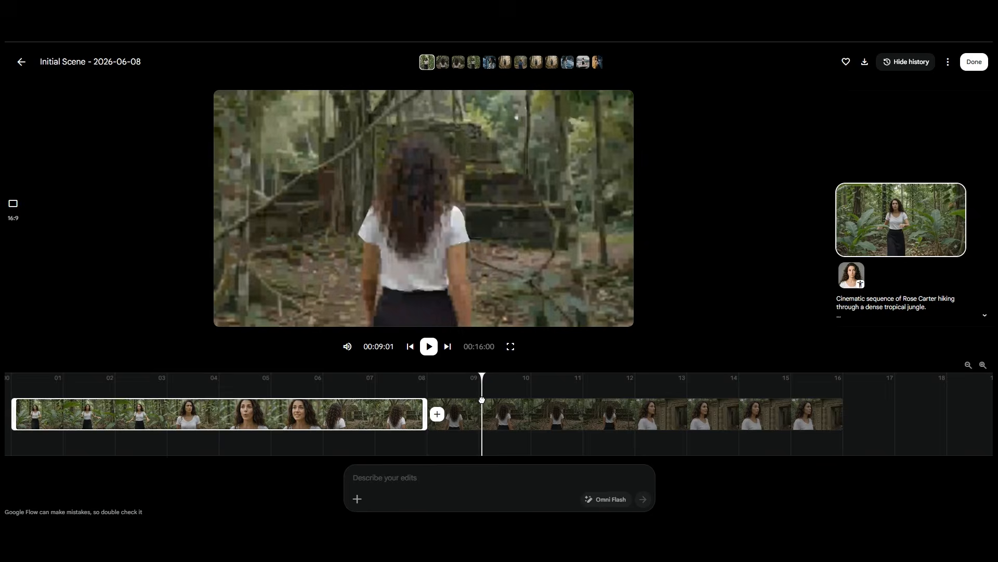
click(468, 422)
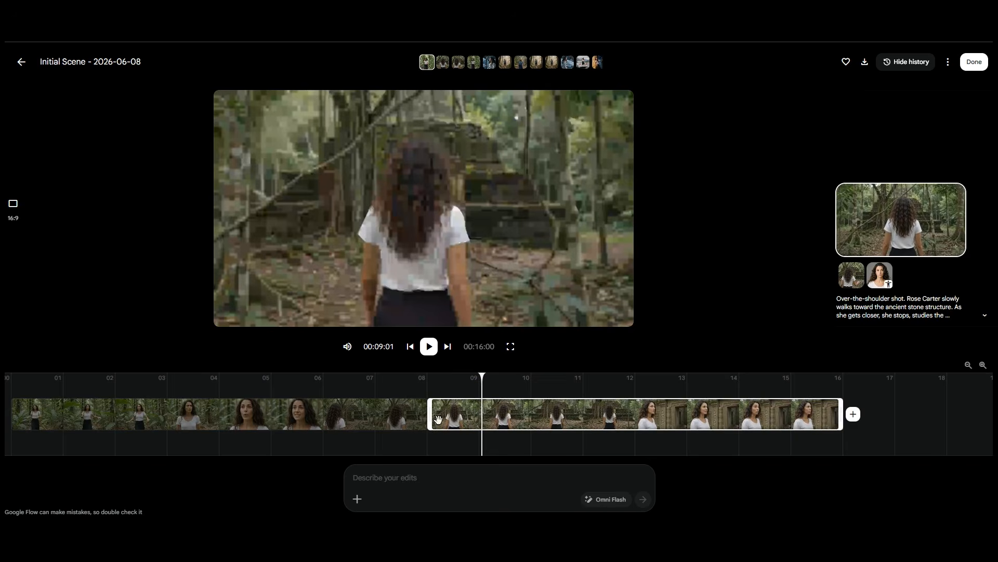
drag(433, 412, 483, 412)
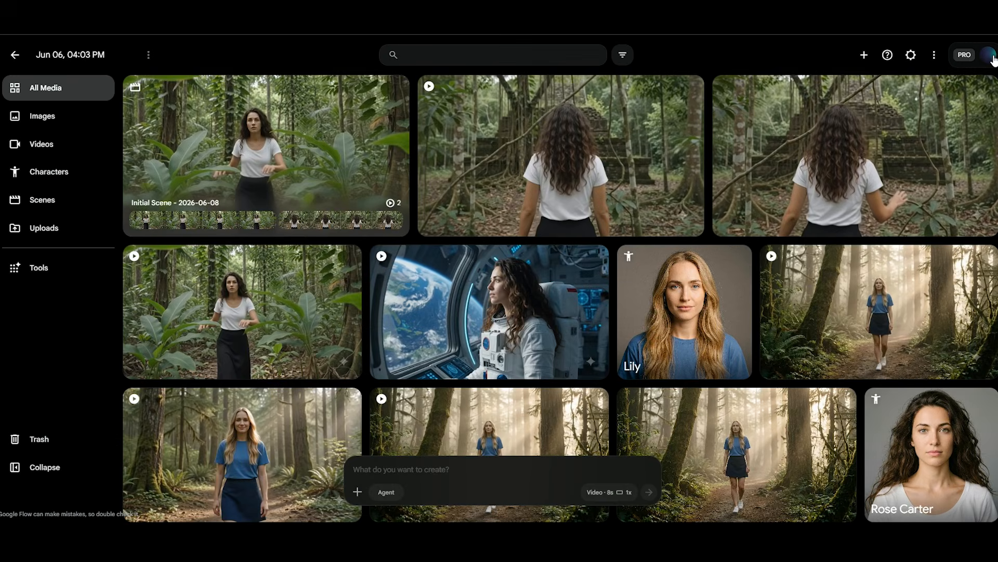
Reopen 'Initial Scene - 2026-06-08' from the saved Scenes list and select its second timeline clip
mouse_move(387, 213)
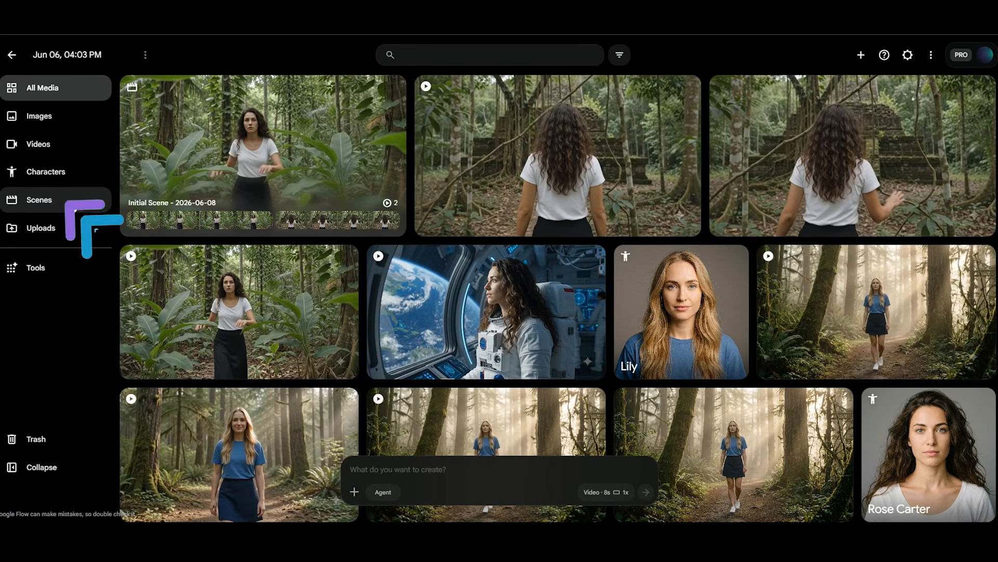
click(71, 203)
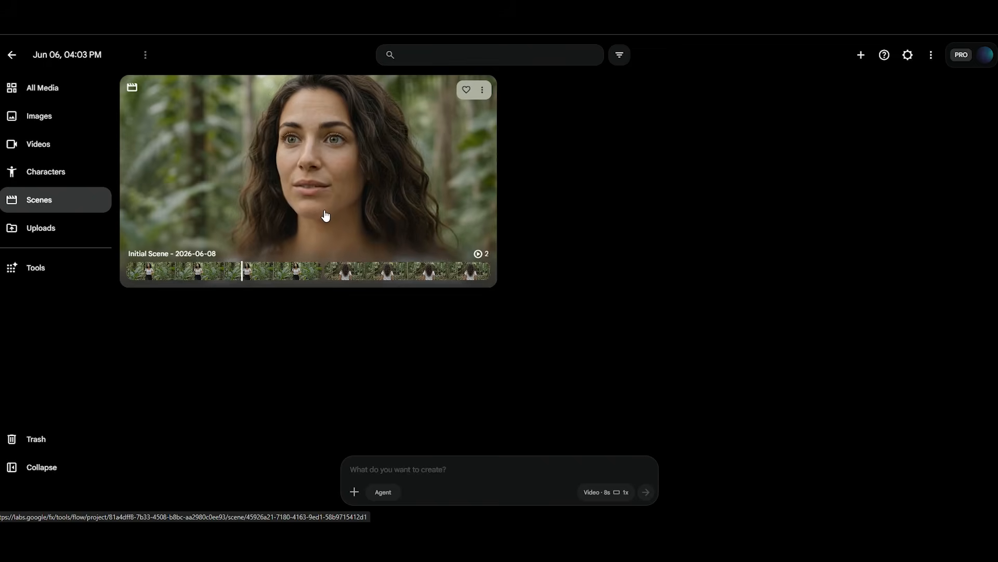
click(325, 216)
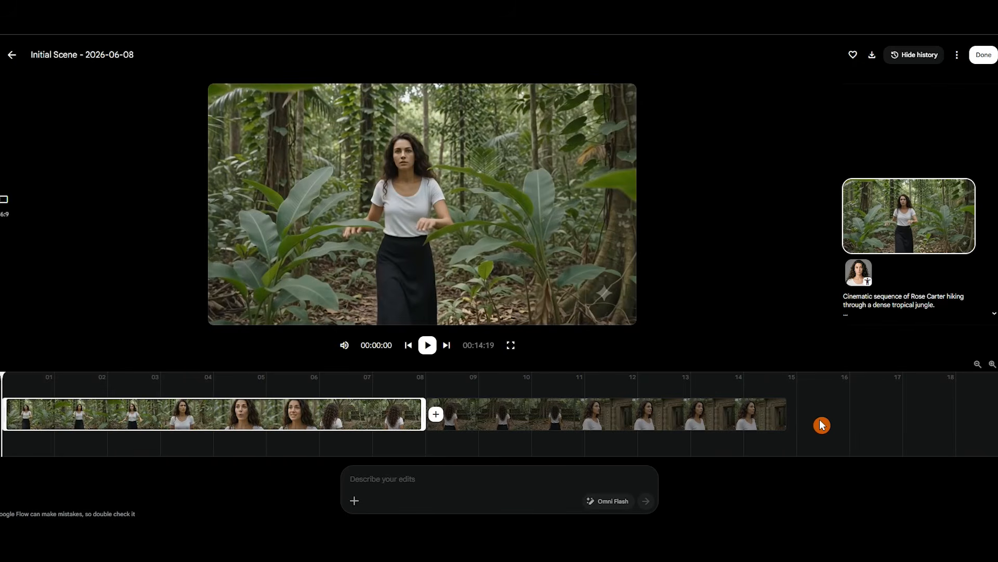
click(749, 416)
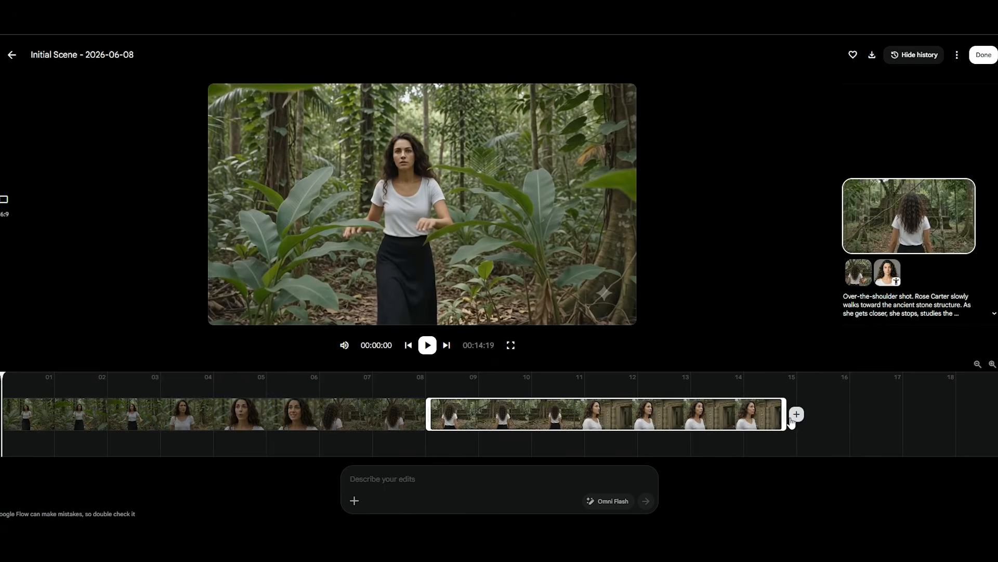